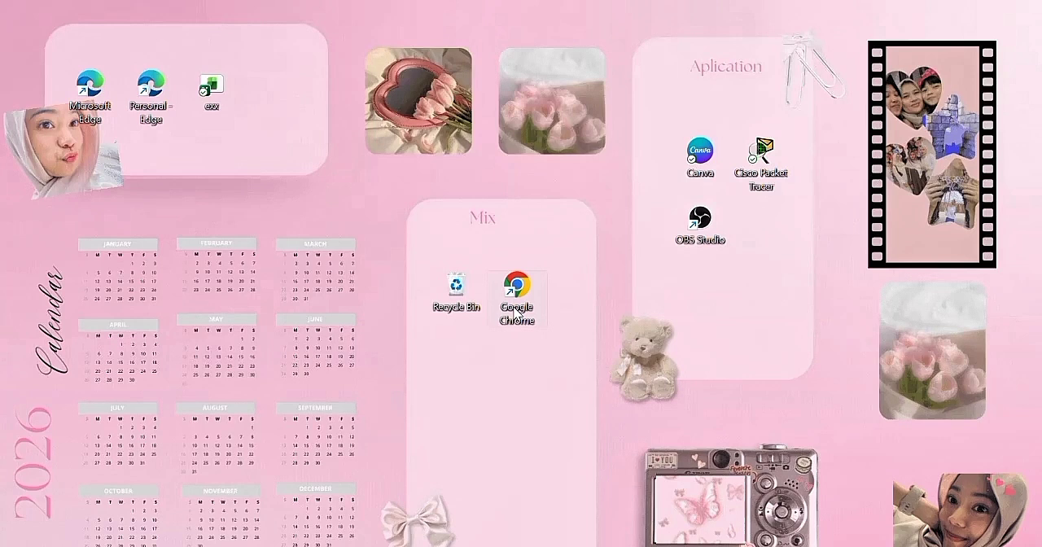
# Open Google Chrome and search Google for "virtualbox download"
pyautogui.doubleClick(518, 310)
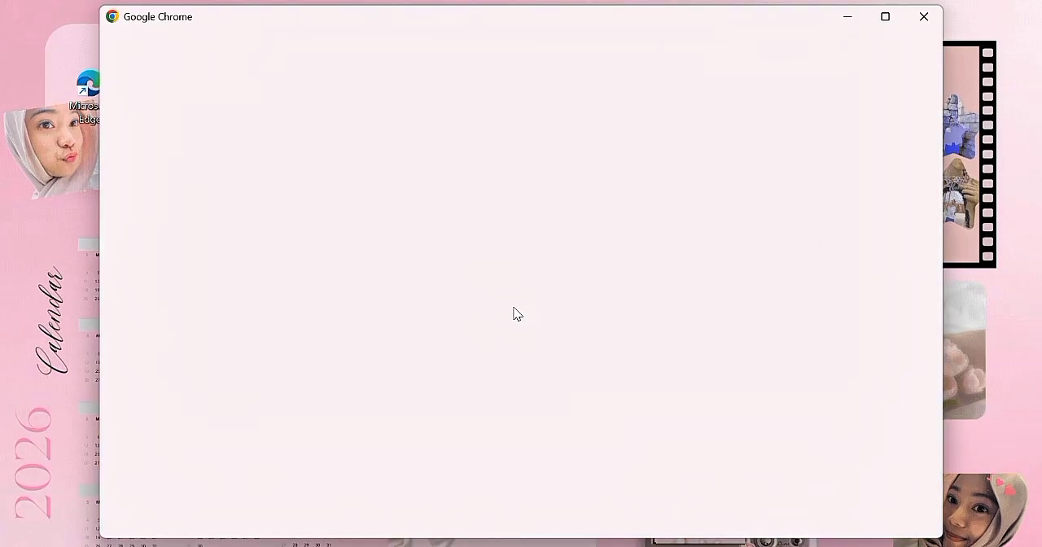
pyautogui.click(447, 333)
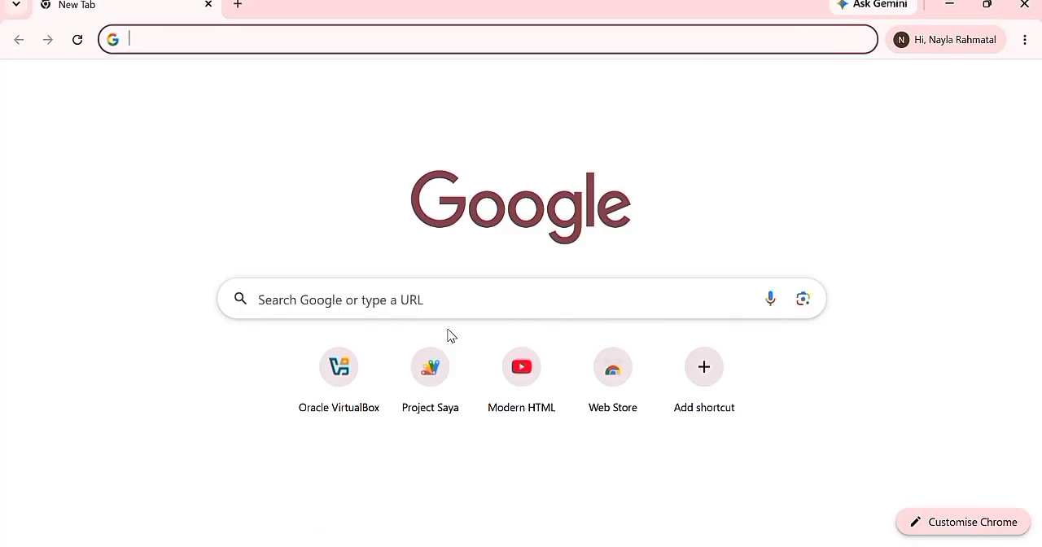
pyautogui.click(372, 305)
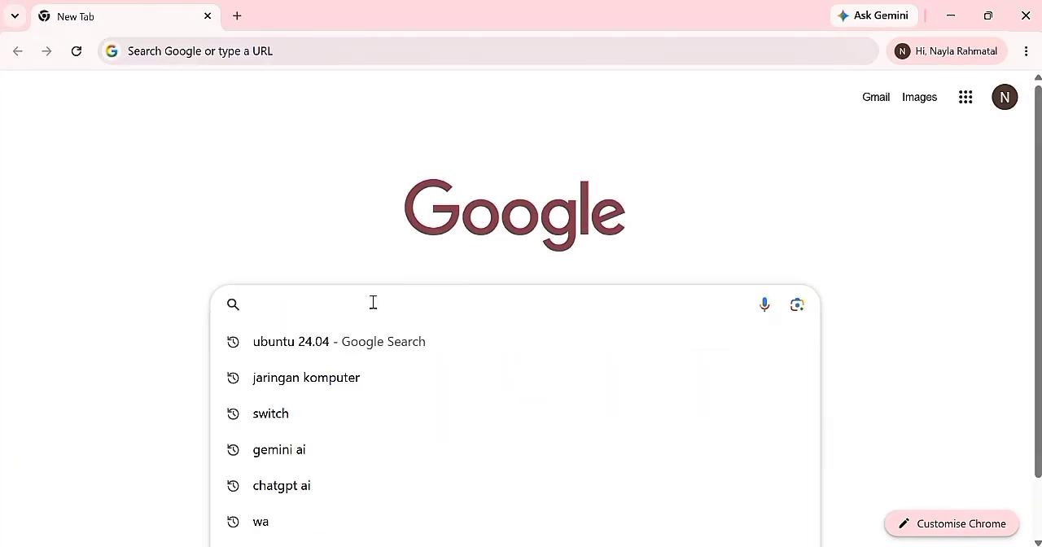
pyautogui.write('virtualb')
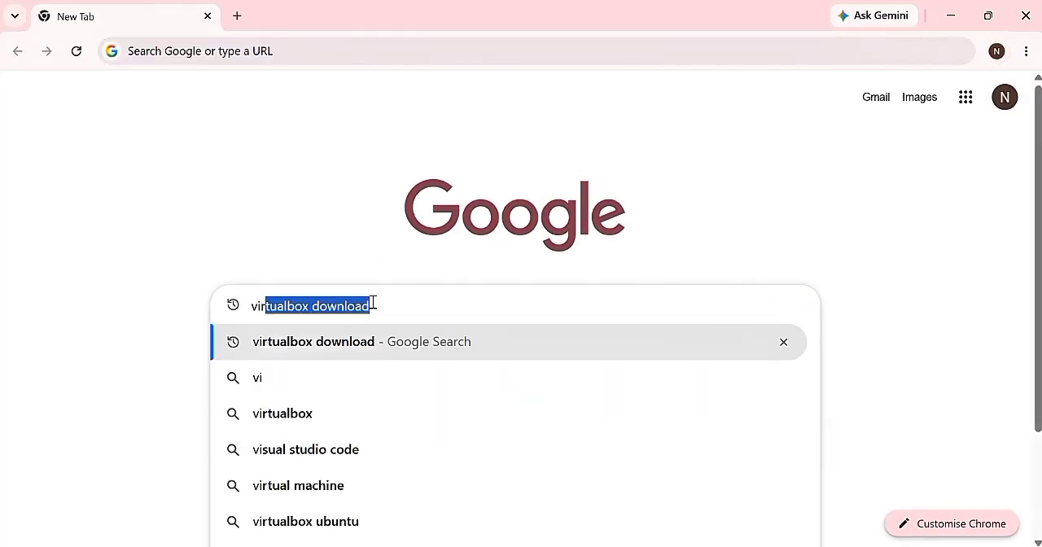
pyautogui.write('ox')
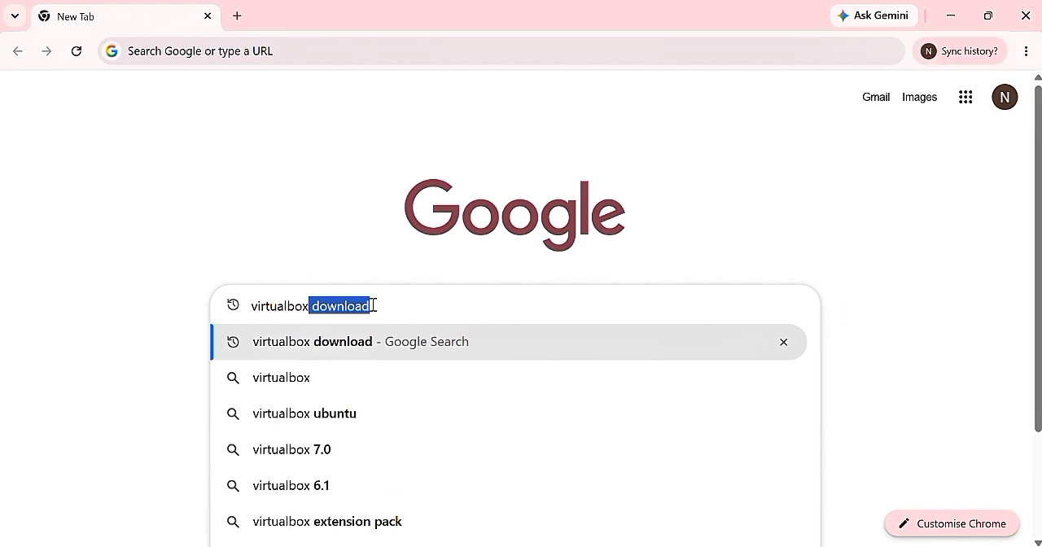
pyautogui.click(418, 344)
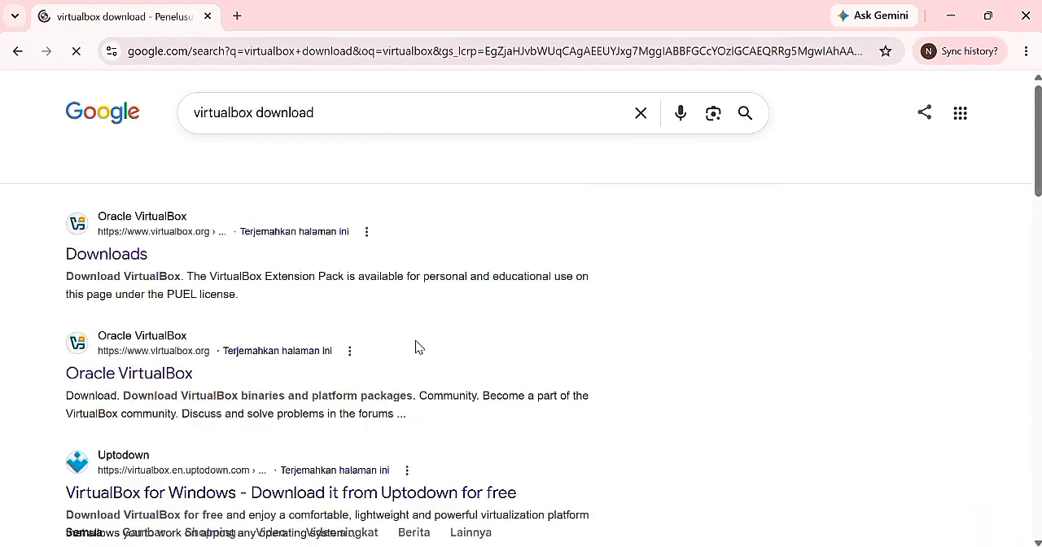
# Open the official VirtualBox Downloads page from the search results and download the platform package for Windows hosts
pyautogui.click(113, 265)
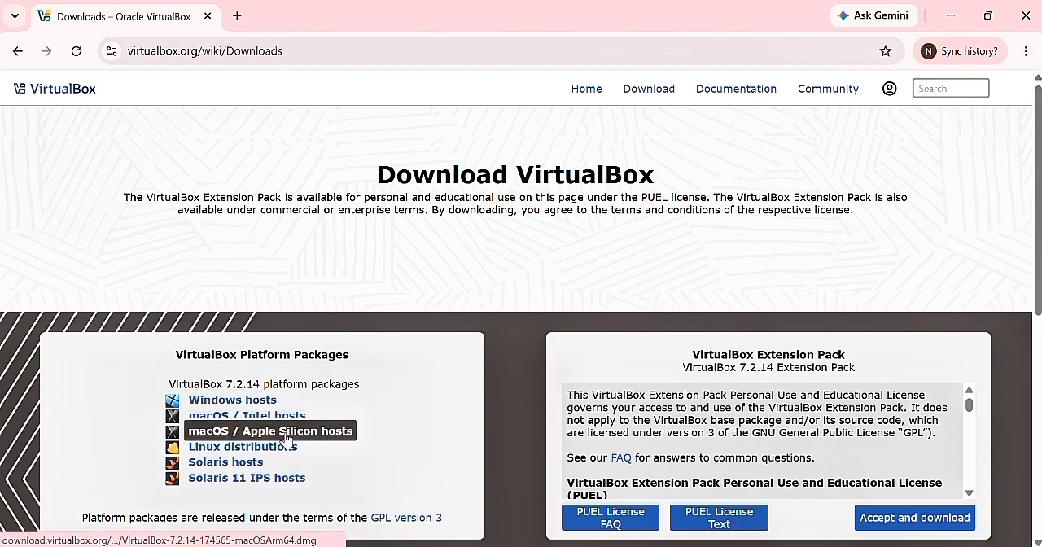
pyautogui.click(232, 405)
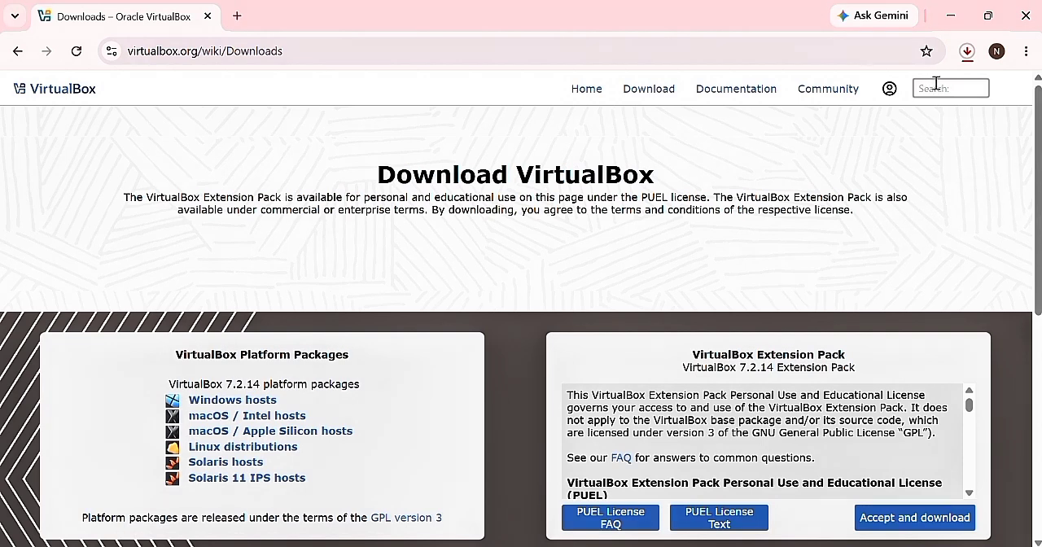
# Search Google in a new browser tab for "ubuntu 24.04 server download"
pyautogui.click(237, 16)
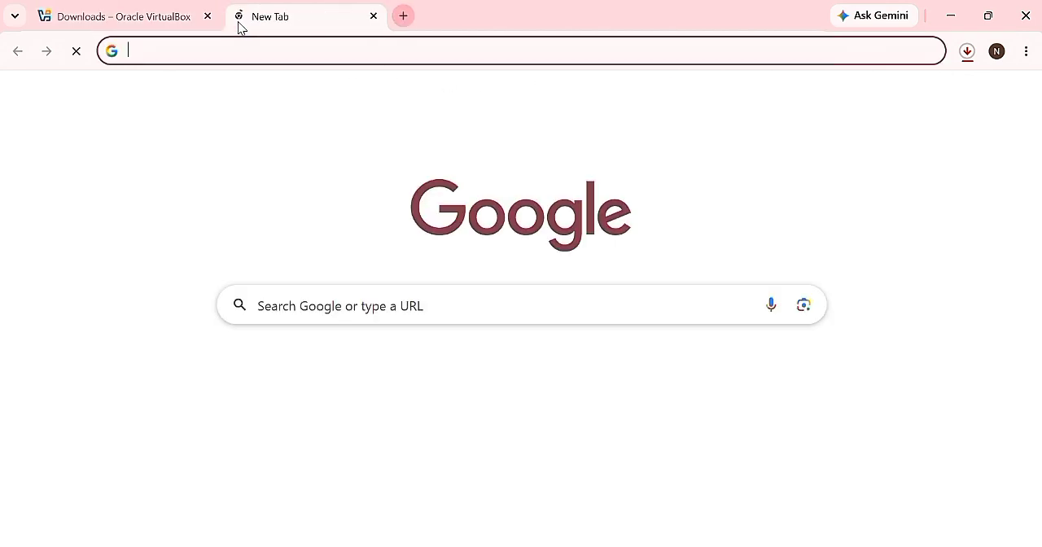
pyautogui.click(388, 293)
pyautogui.write('ubuntu')
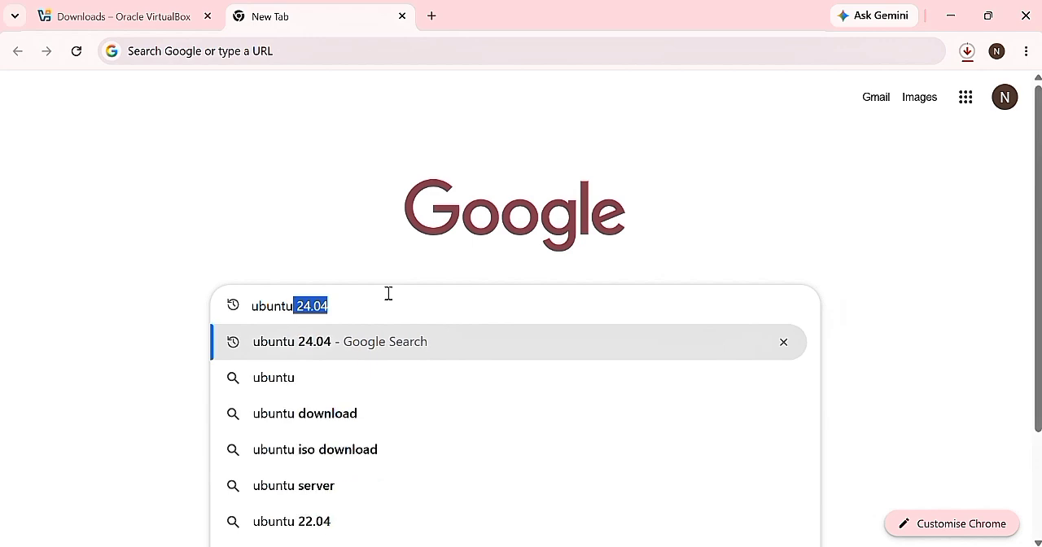
pyautogui.press('BackSpace')
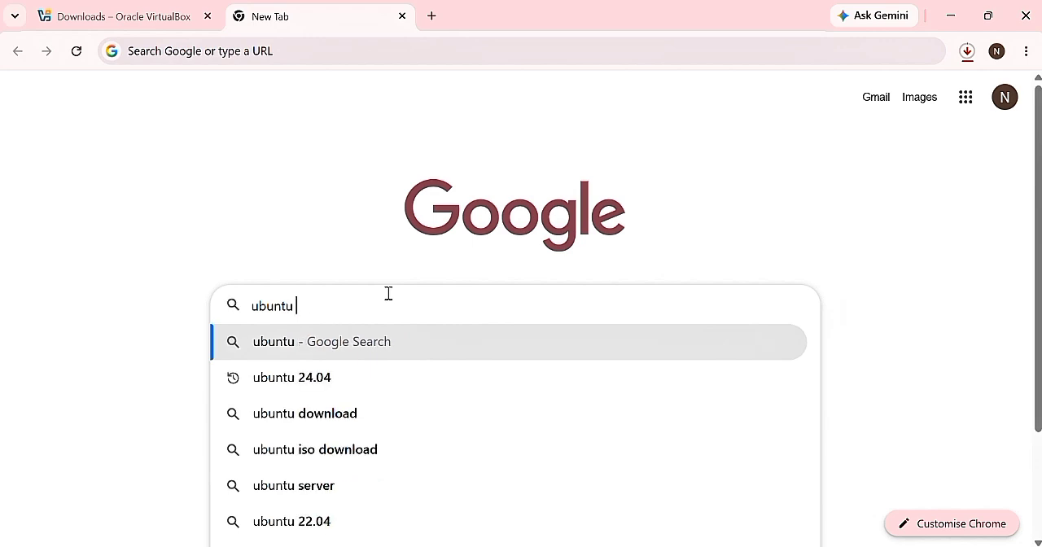
pyautogui.write('24.04')
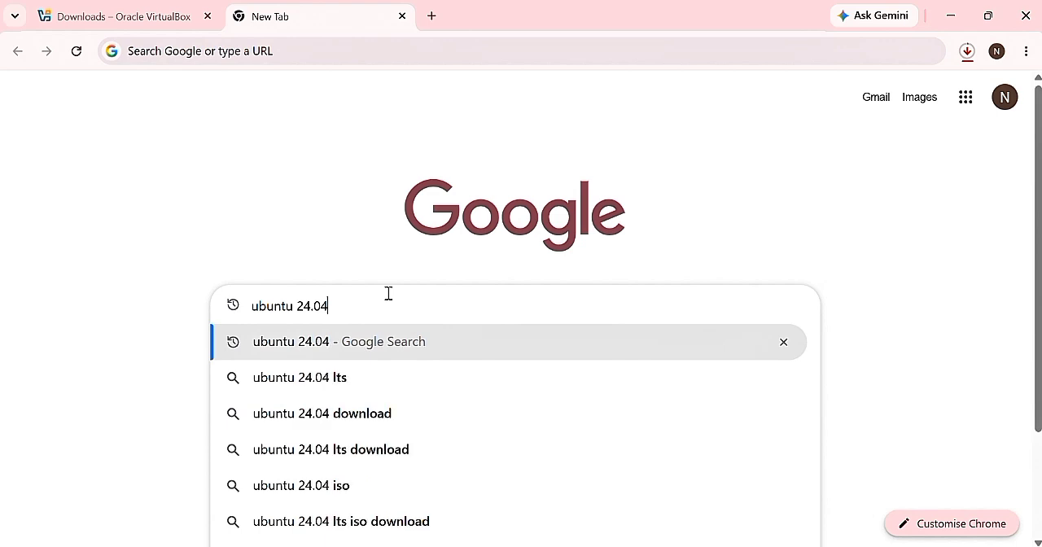
pyautogui.write(' ser')
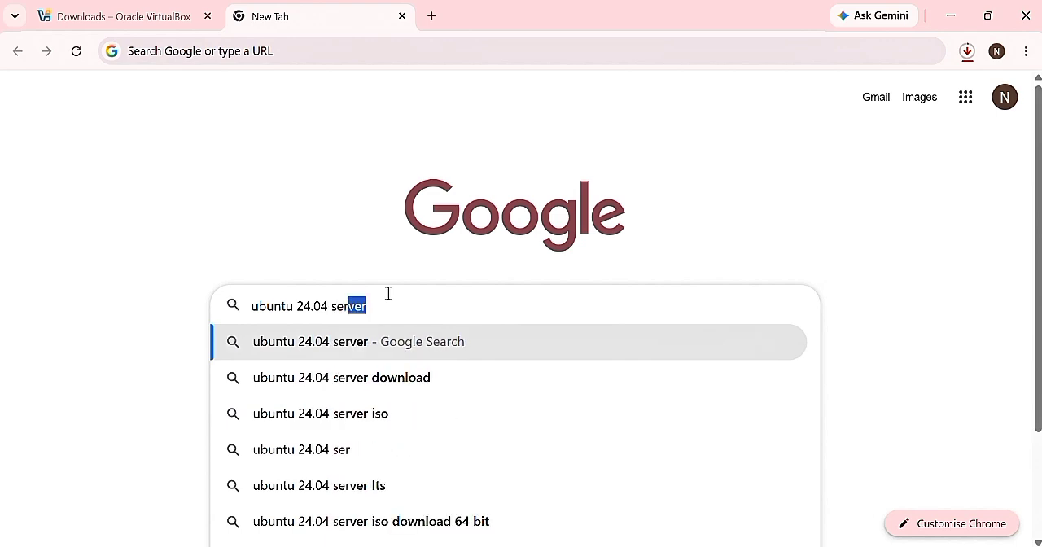
pyautogui.click(414, 383)
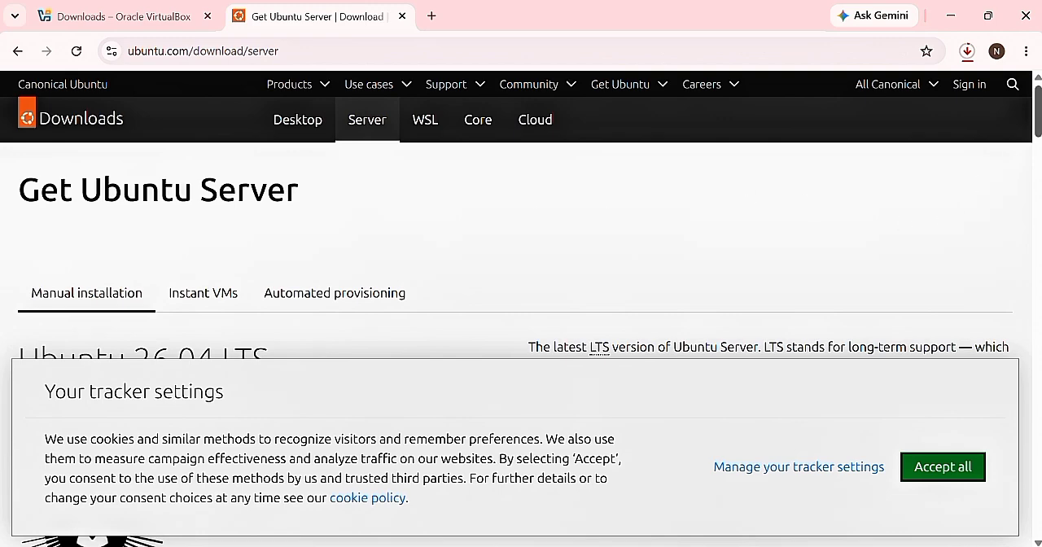
# Download Ubuntu Server 24.04.4 LTS from the previous releases on the Get Ubuntu Server page
pyautogui.scroll(-15, 521, 244)
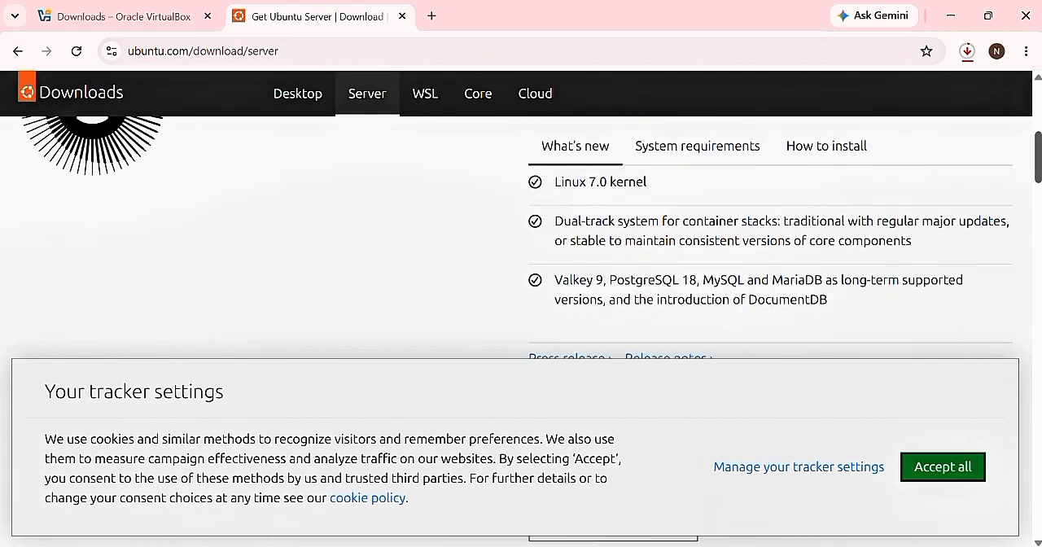
pyautogui.moveTo(1038, 186); pyautogui.dragTo(1039, 189)
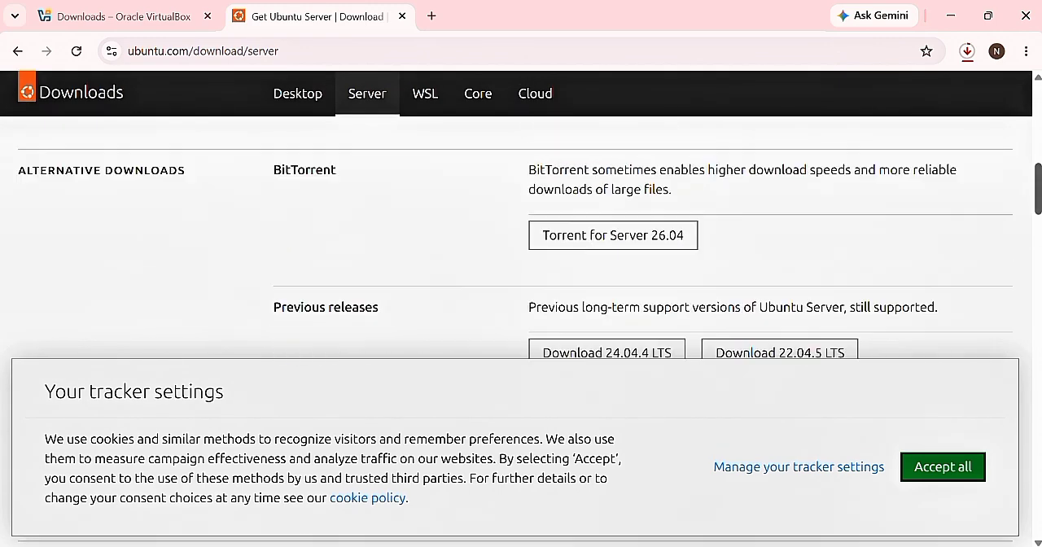
pyautogui.scroll(-2, 526, 204)
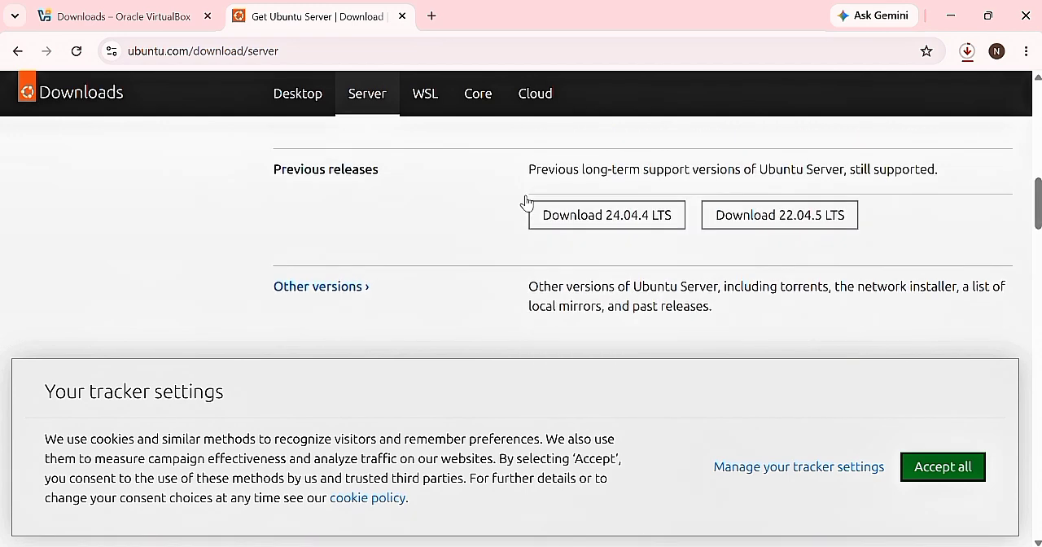
pyautogui.click(618, 224)
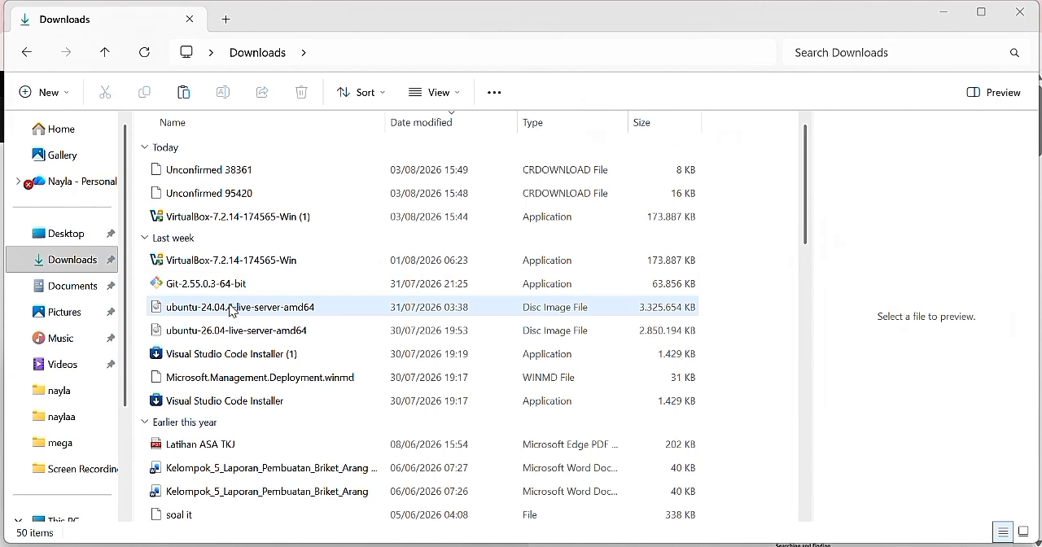
# Run the VirtualBox-7.2.14-174565-Win (1) installer from the Downloads folder and accept its license agreement
pyautogui.doubleClick(217, 223)
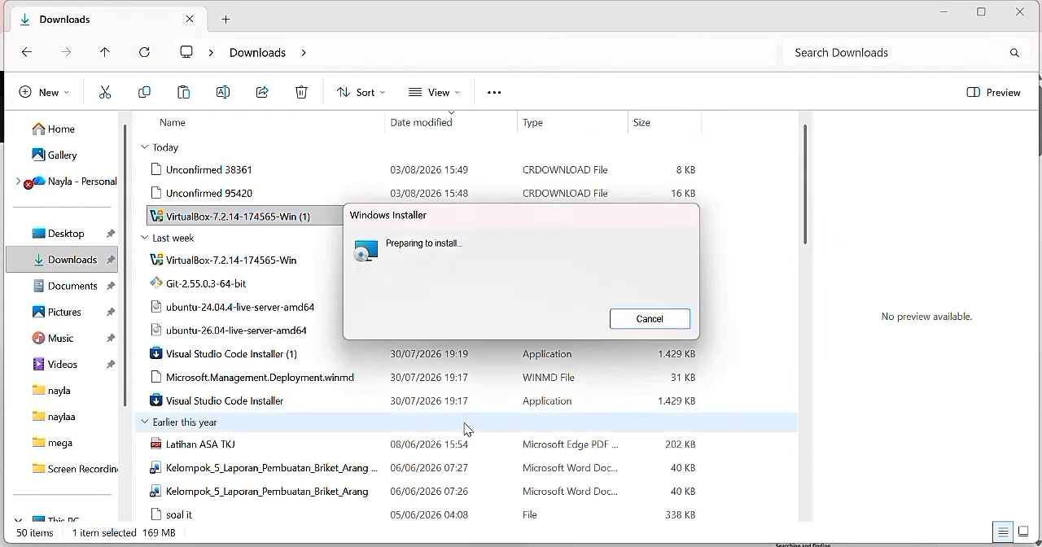
pyautogui.click(610, 419)
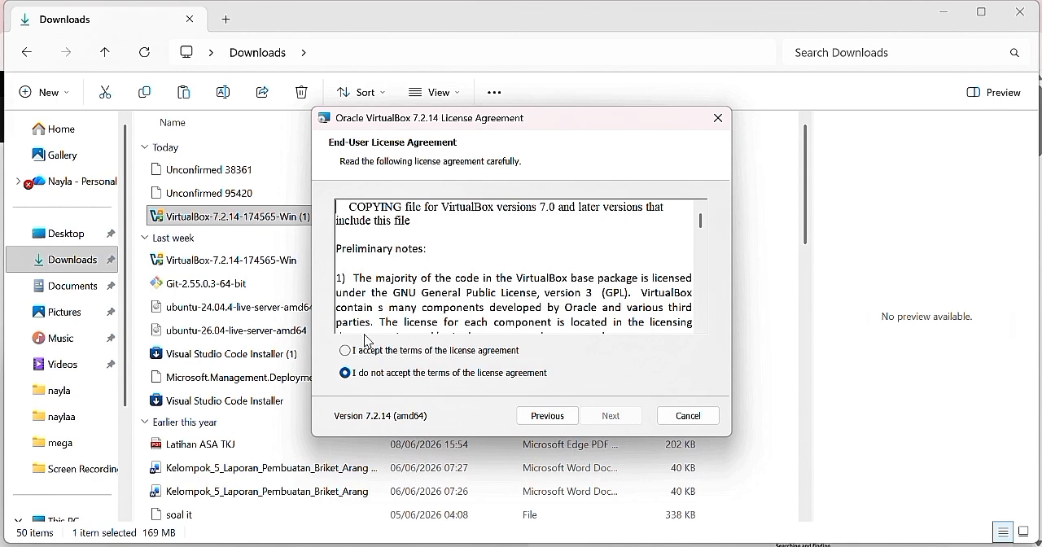
pyautogui.click(344, 352)
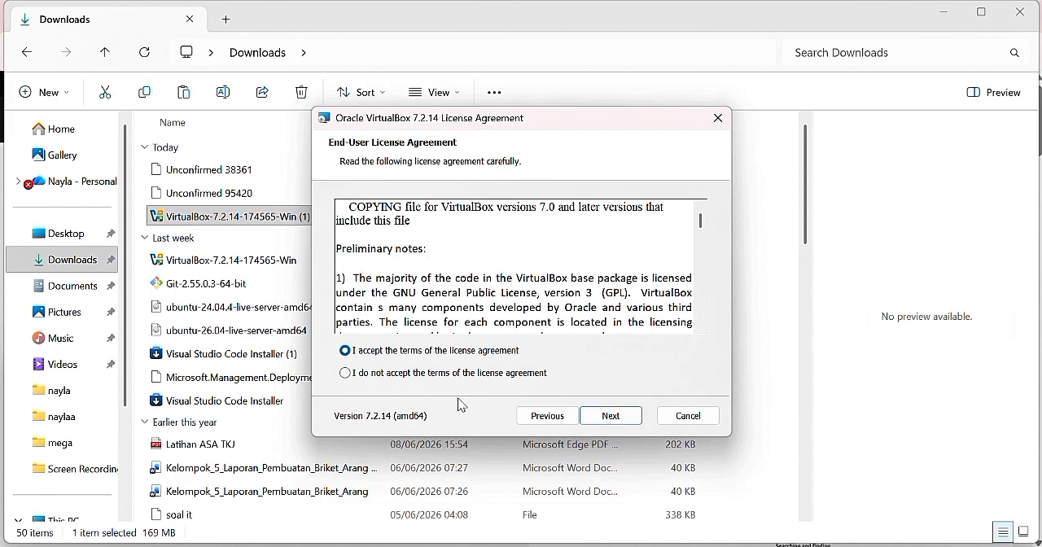
pyautogui.click(609, 417)
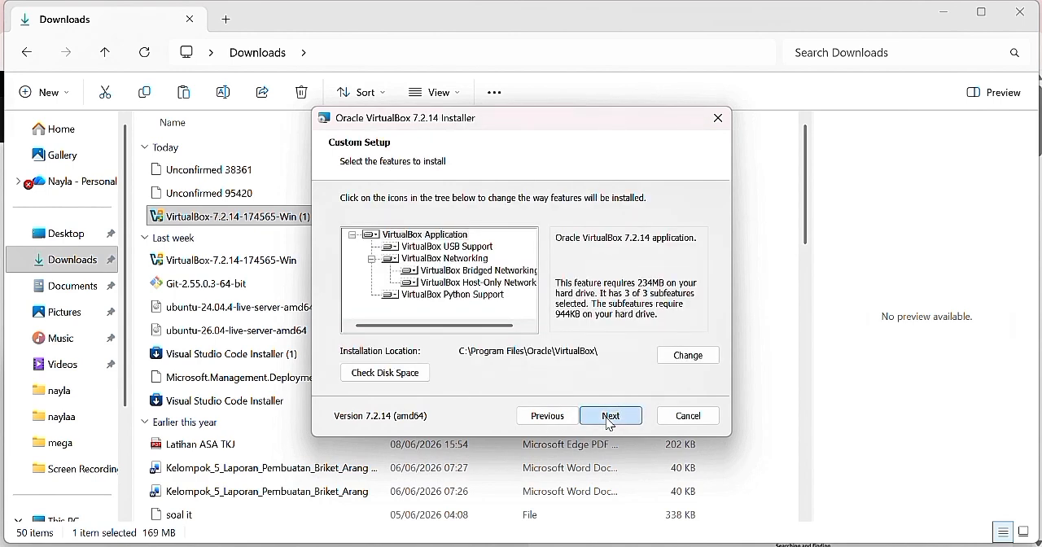
# Install VirtualBox with the default features and startup options despite the missing Python dependencies, and finish with Start Oracle VirtualBox 7.2.14 enabled
pyautogui.click(609, 417)
pyautogui.click(610, 417)
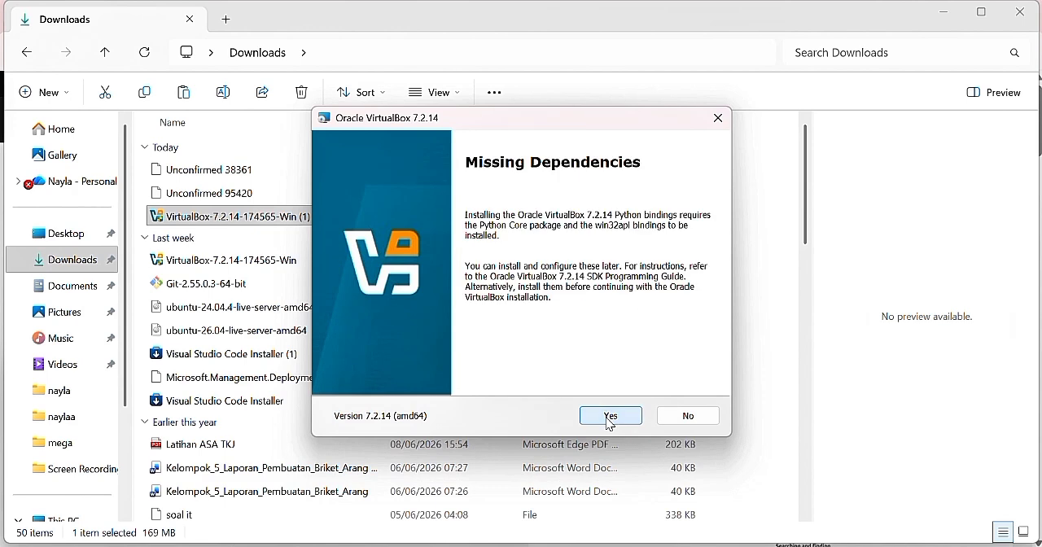
pyautogui.click(610, 417)
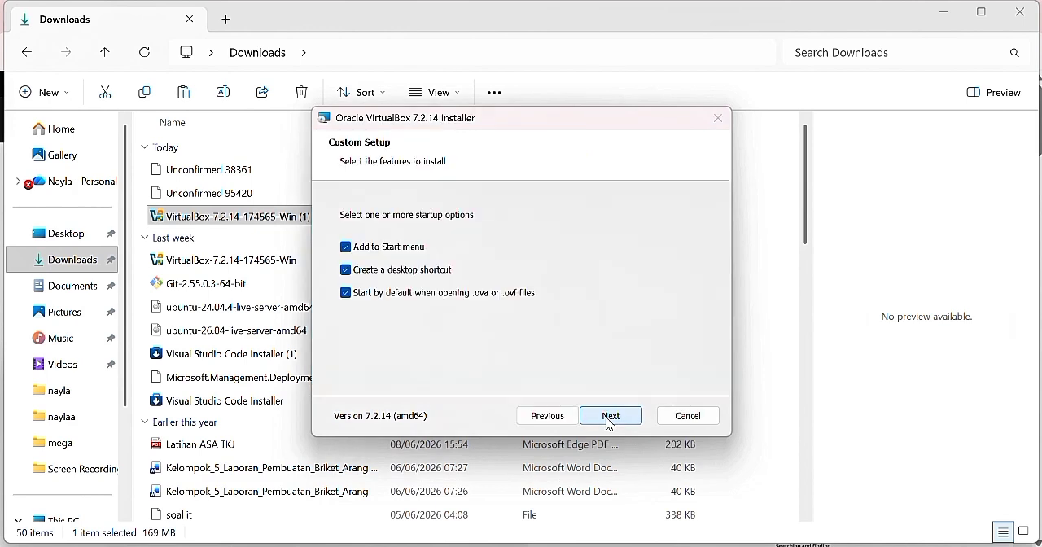
pyautogui.click(611, 416)
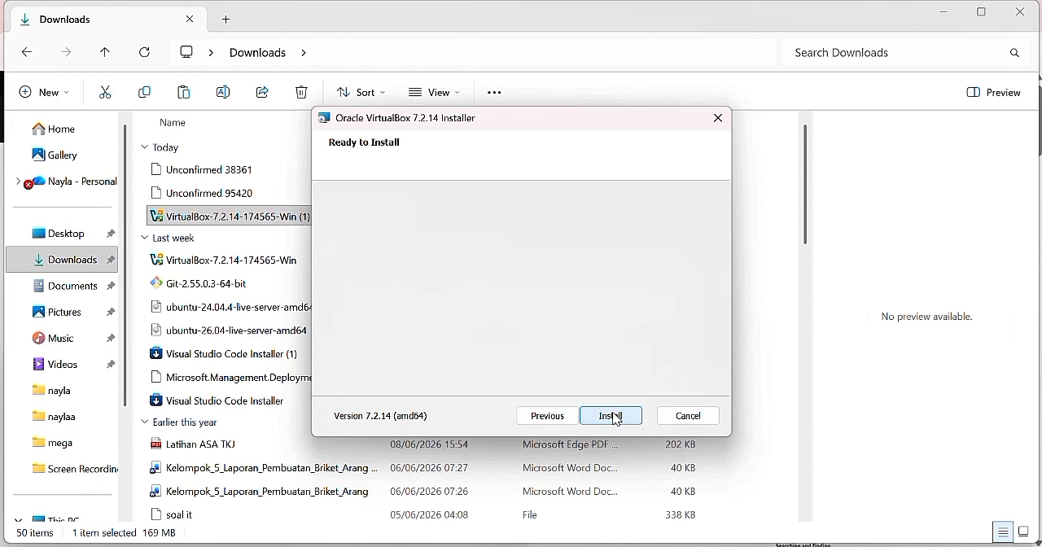
pyautogui.click(611, 417)
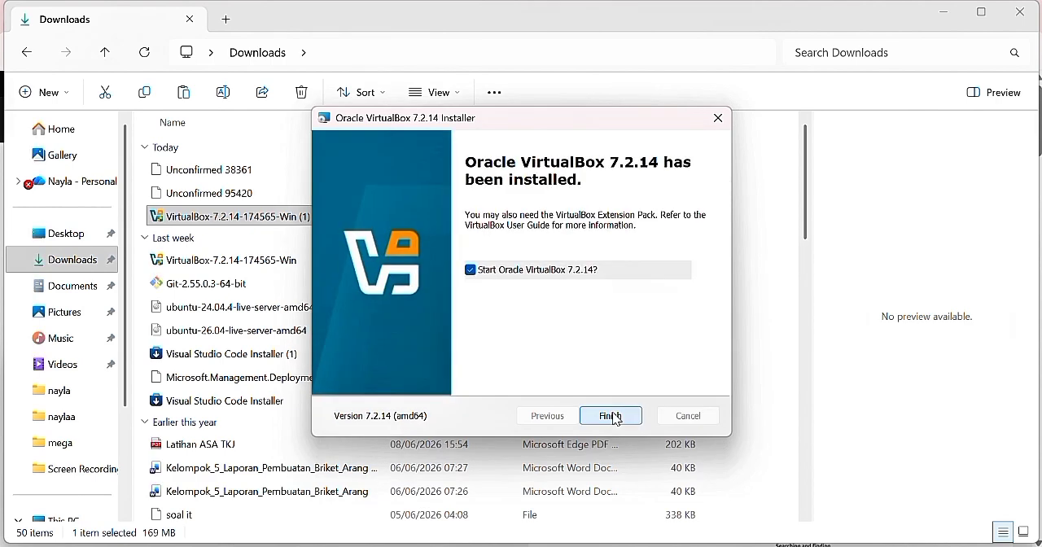
pyautogui.click(612, 416)
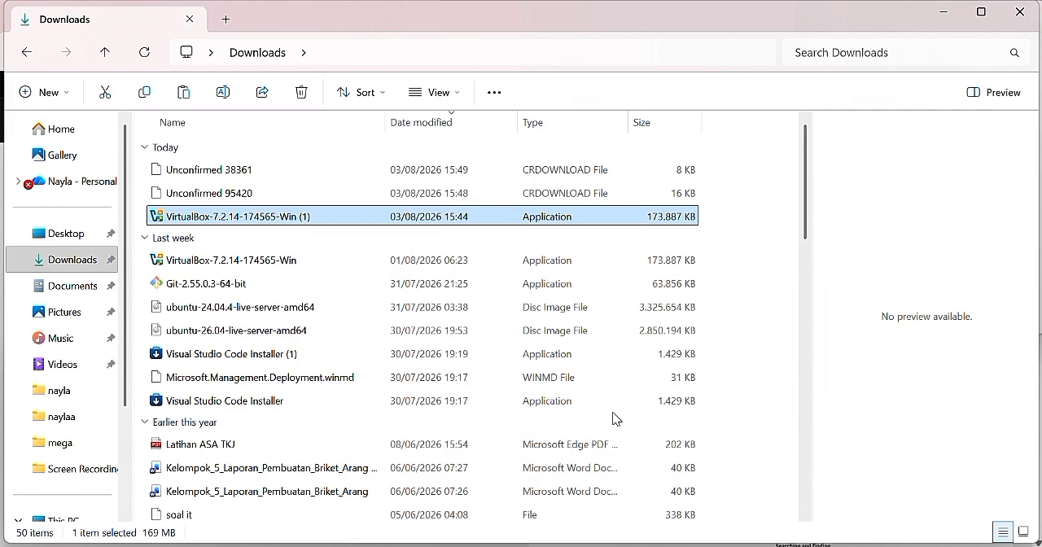
# Bring the Oracle VirtualBox Manager window to the front and maximize it
pyautogui.moveTo(651, 536)
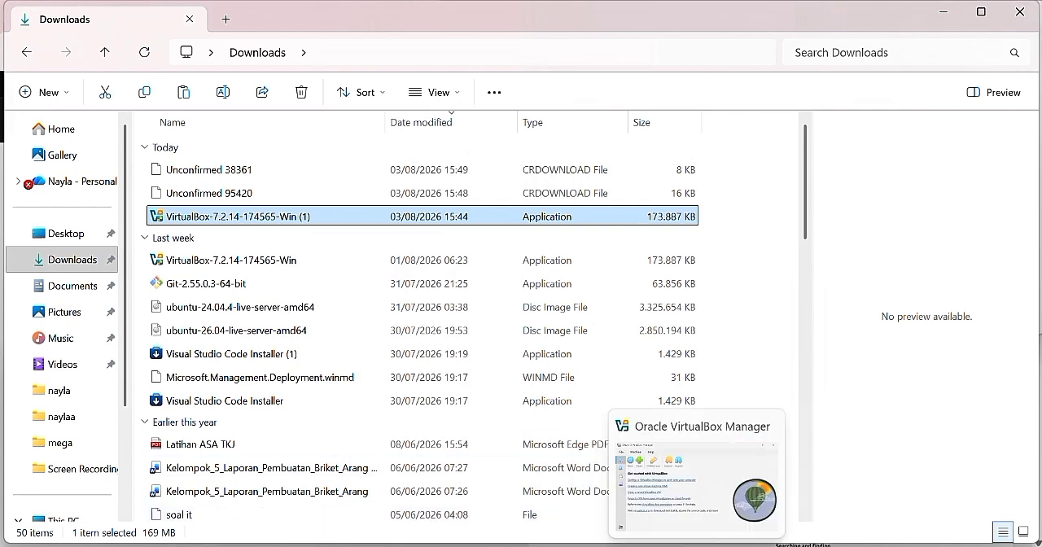
pyautogui.click(702, 533)
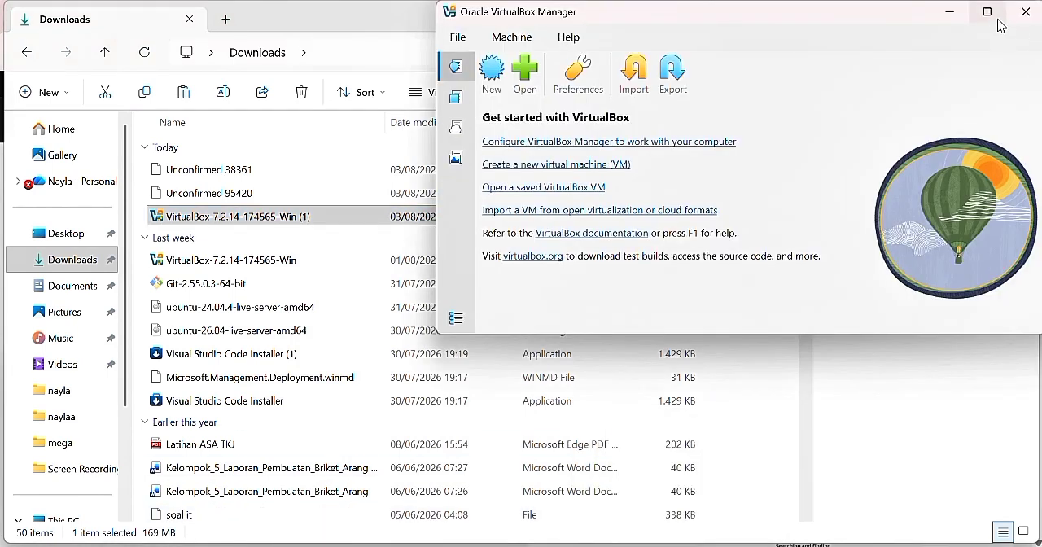
pyautogui.click(998, 23)
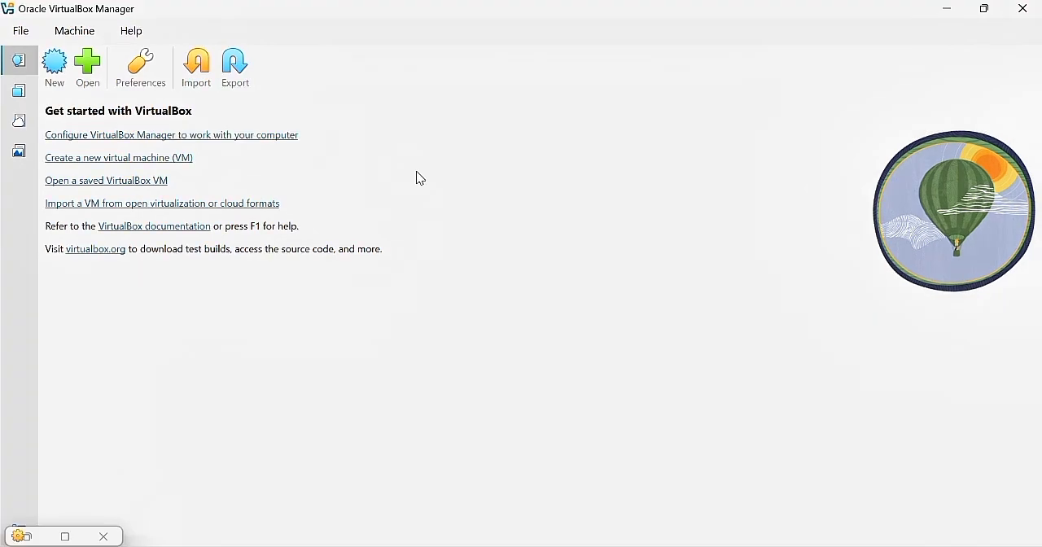
# Start a new virtual machine and name it Ubuntu-Server-24.04- followed by the owner's first name
pyautogui.click(56, 70)
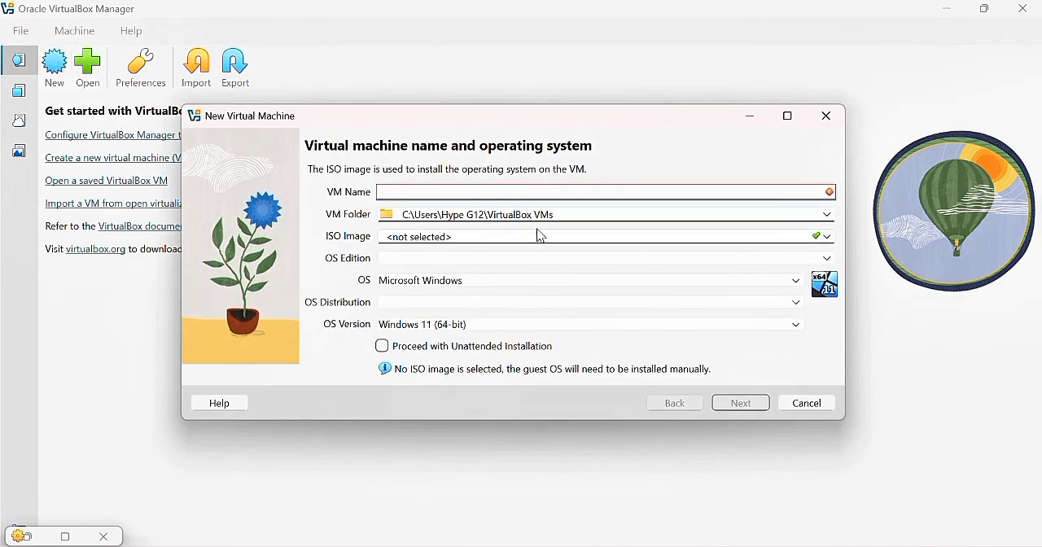
pyautogui.write('Ubuntu-Server-24')
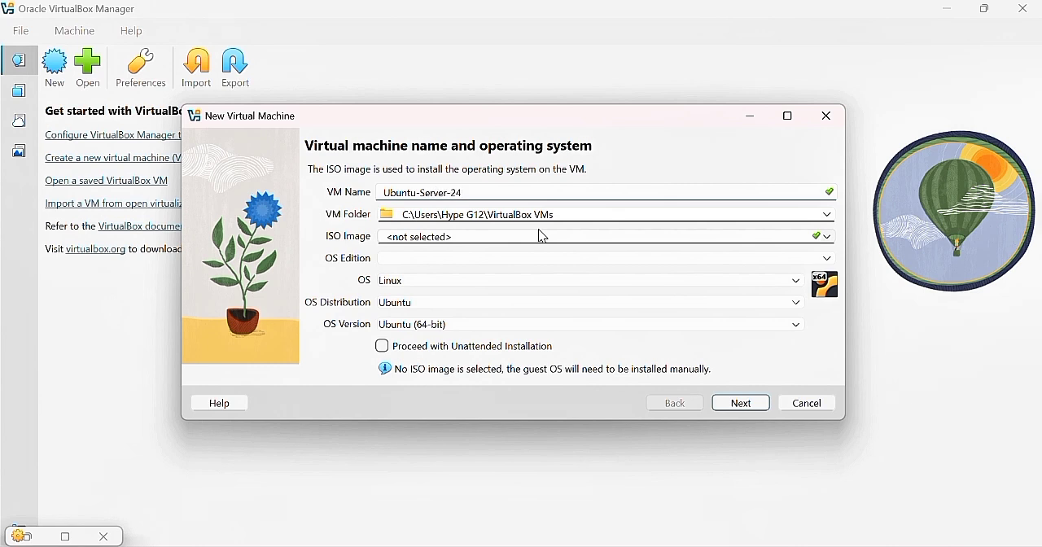
pyautogui.write('.04-Nayla')
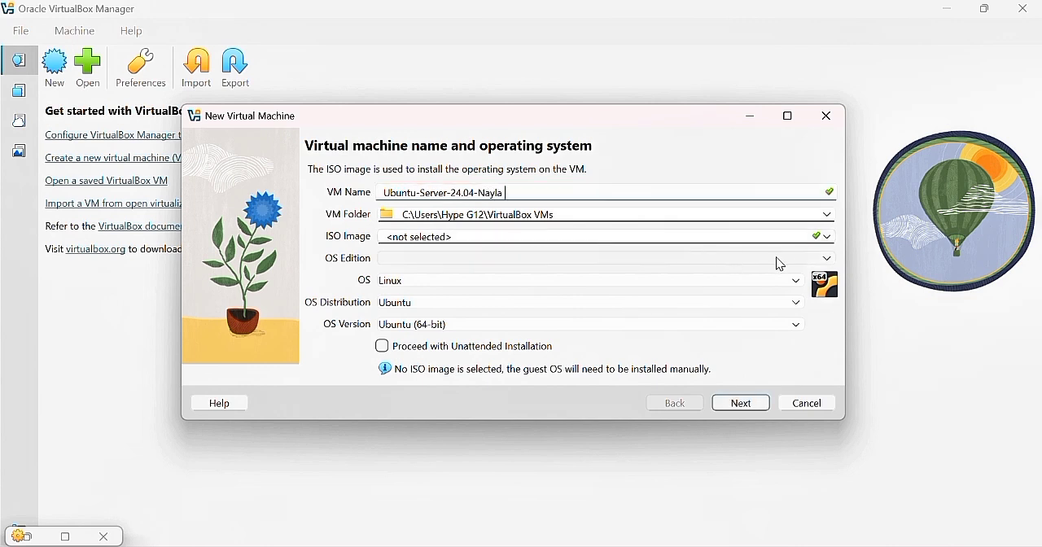
# Select the ubuntu-24.04.4-live-server-amd64 ISO image from the Downloads folder and turn off the unattended installation
pyautogui.click(830, 237)
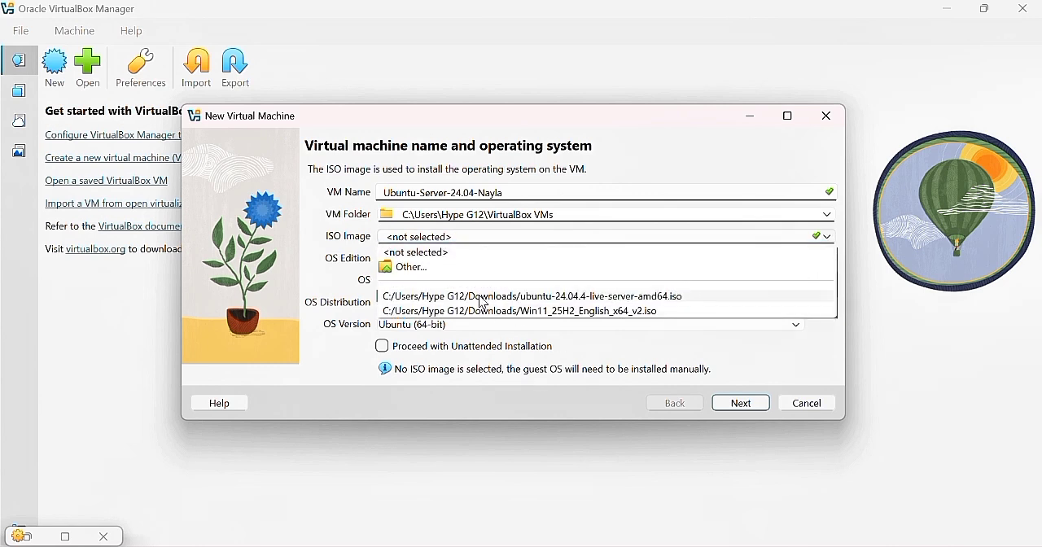
pyautogui.click(471, 269)
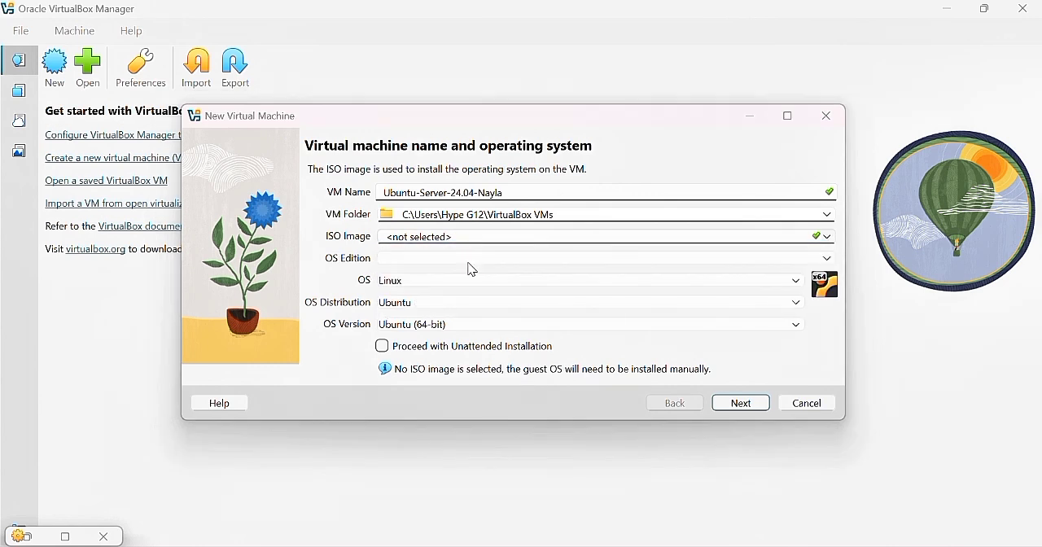
pyautogui.click(399, 219)
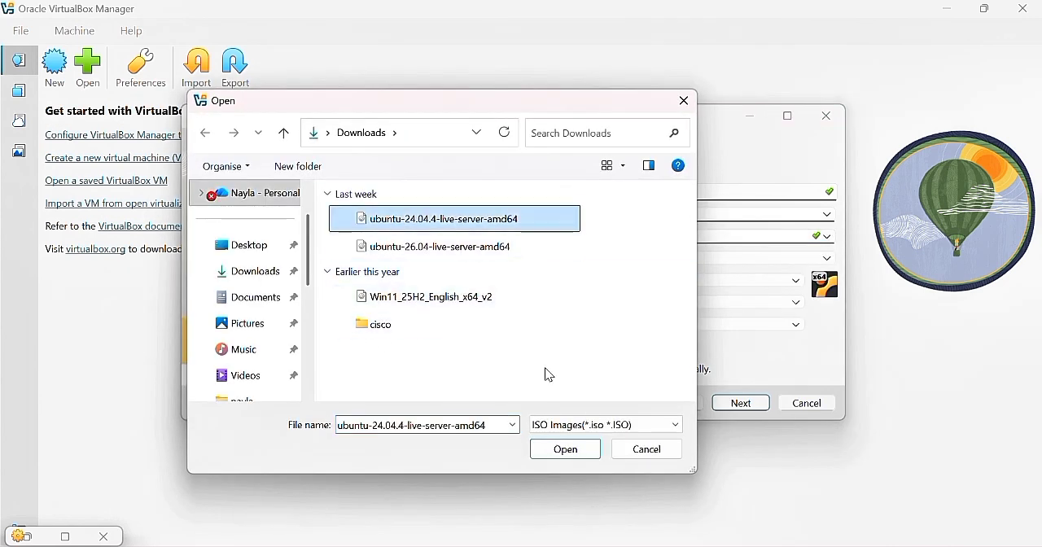
pyautogui.click(570, 448)
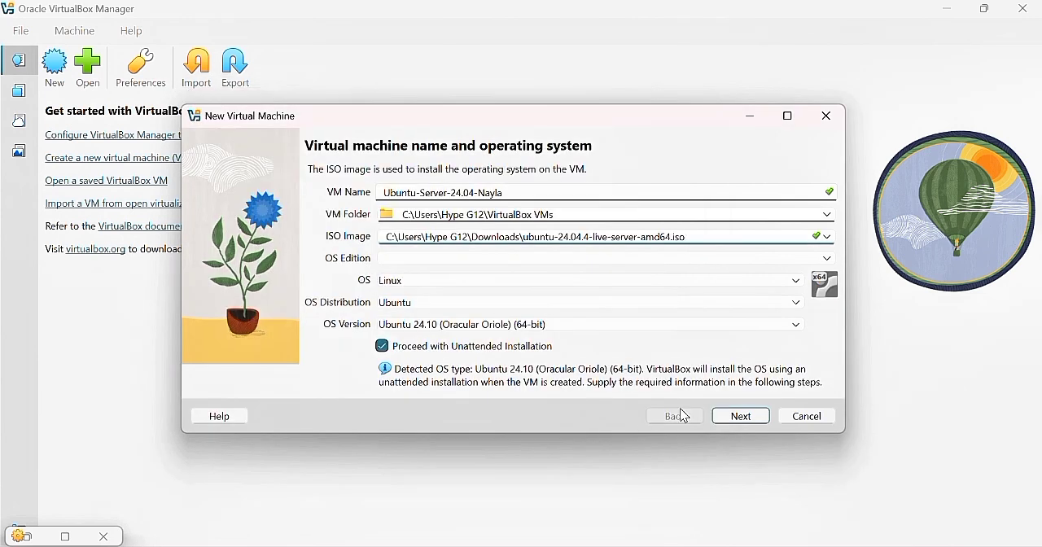
pyautogui.click(389, 352)
pyautogui.click(730, 416)
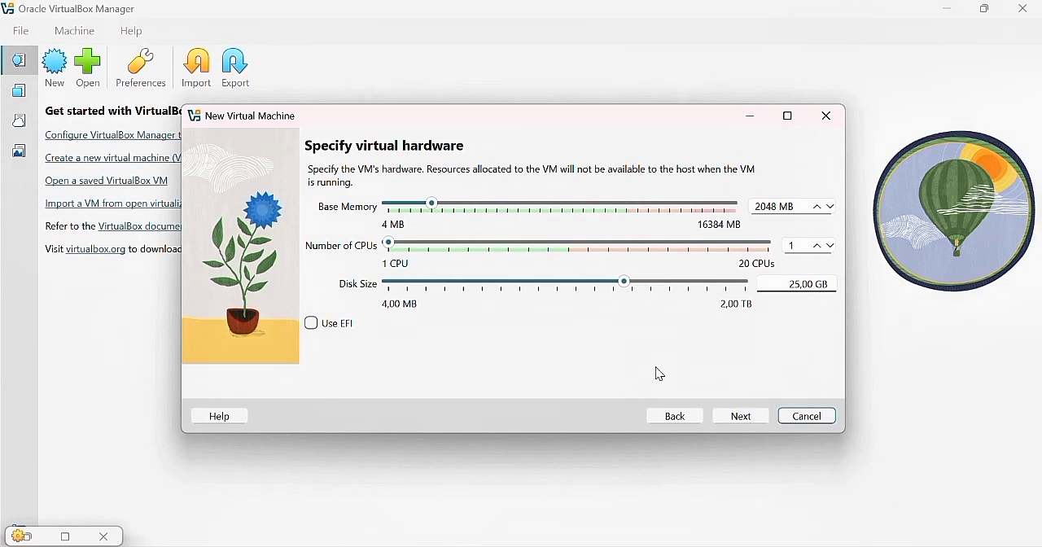
# Assign 2 CPUs to the virtual machine and finish creating it with 2048 MB base memory and a 25 GB disk
pyautogui.click(407, 248)
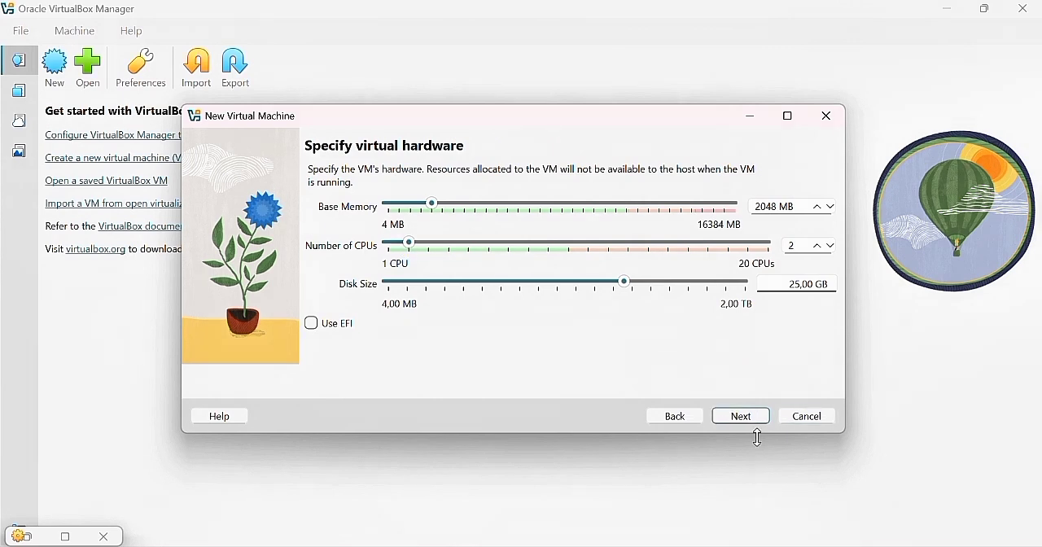
pyautogui.click(742, 426)
pyautogui.click(741, 420)
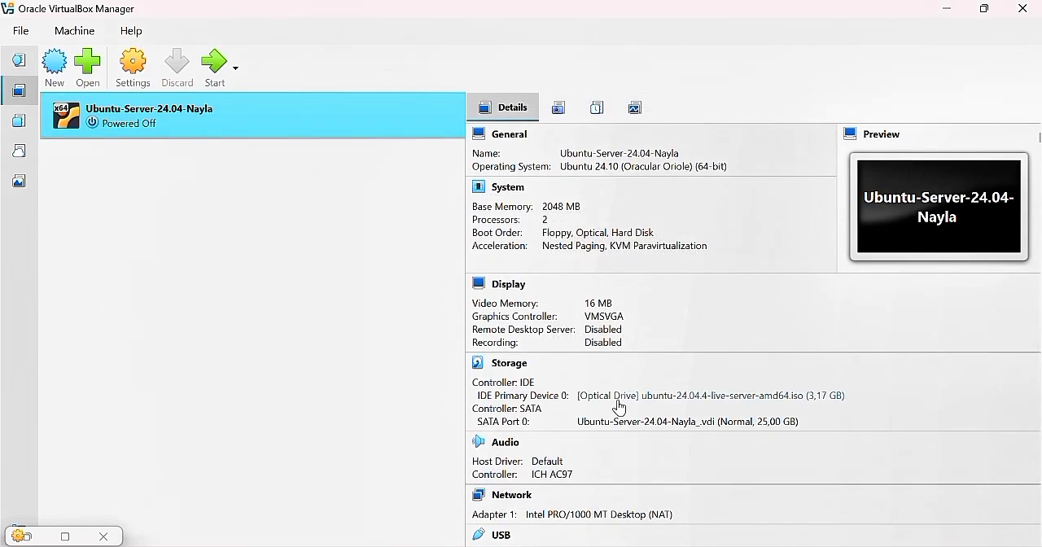
# Review the new virtual machine's General, System, Display, Storage and Network settings without changing them
pyautogui.click(133, 66)
pyautogui.click(304, 144)
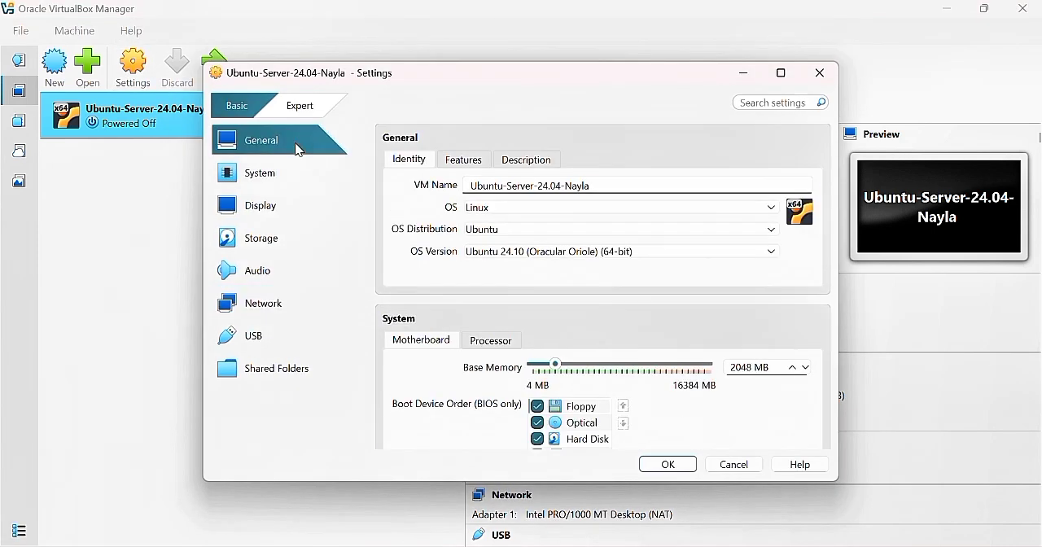
pyautogui.click(290, 174)
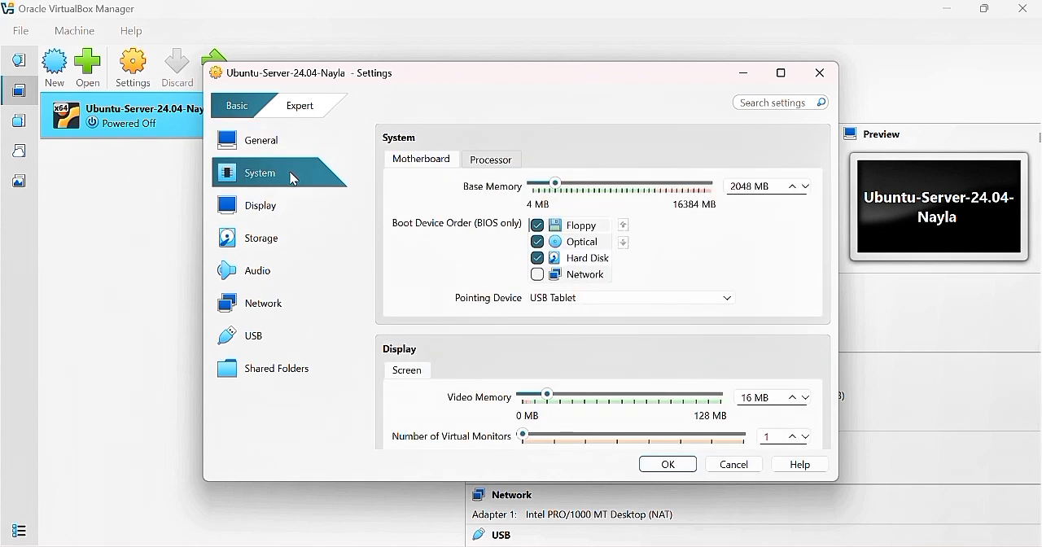
pyautogui.click(295, 200)
pyautogui.click(291, 243)
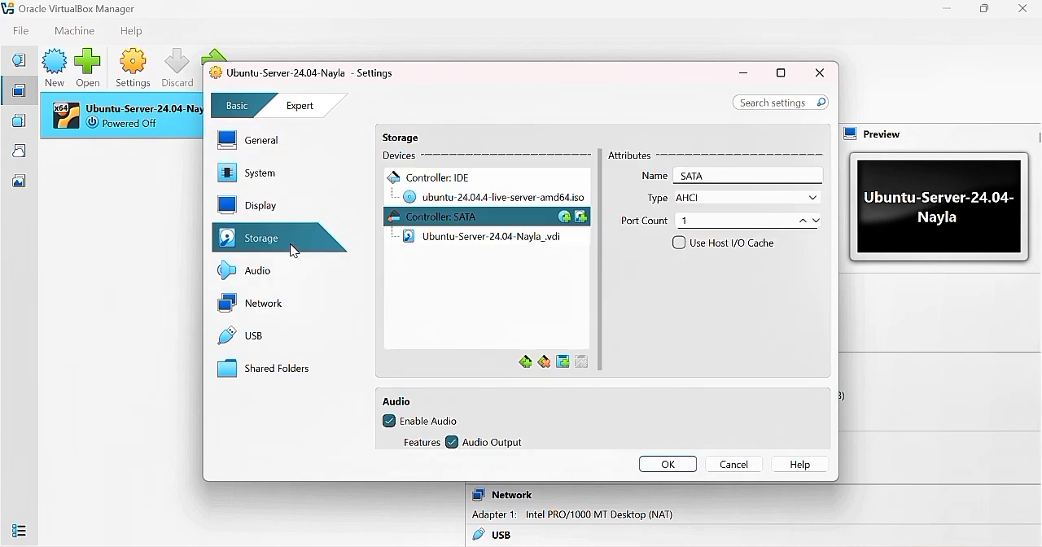
pyautogui.click(297, 310)
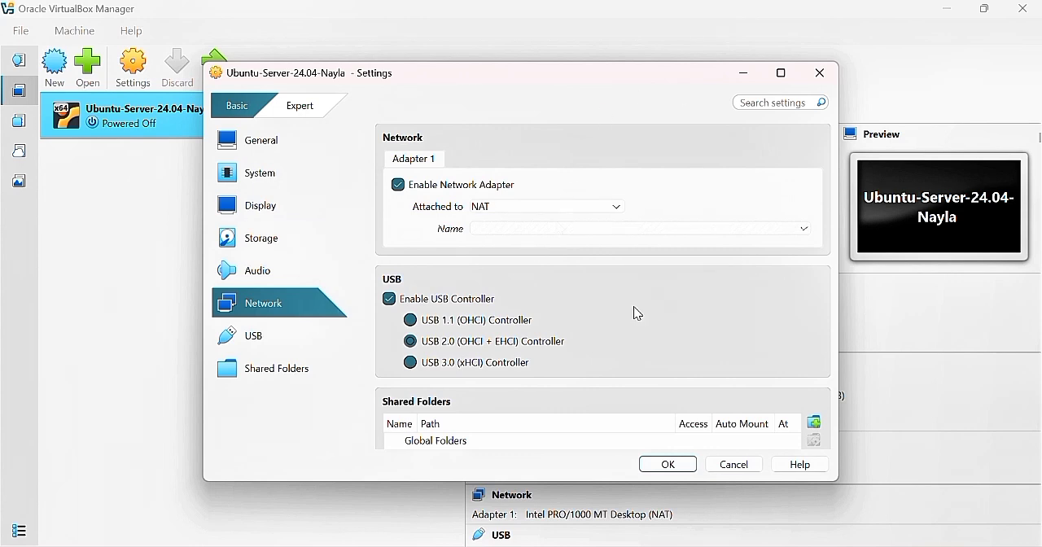
pyautogui.click(748, 72)
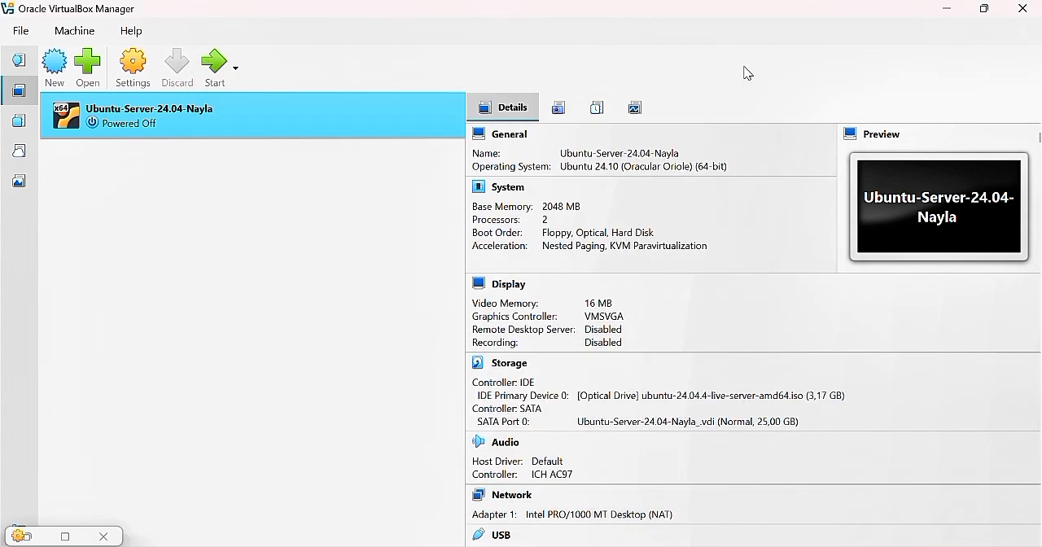
# Start the virtual machine, maximize its window and boot the Try or Install Ubuntu Server entry
pyautogui.click(214, 80)
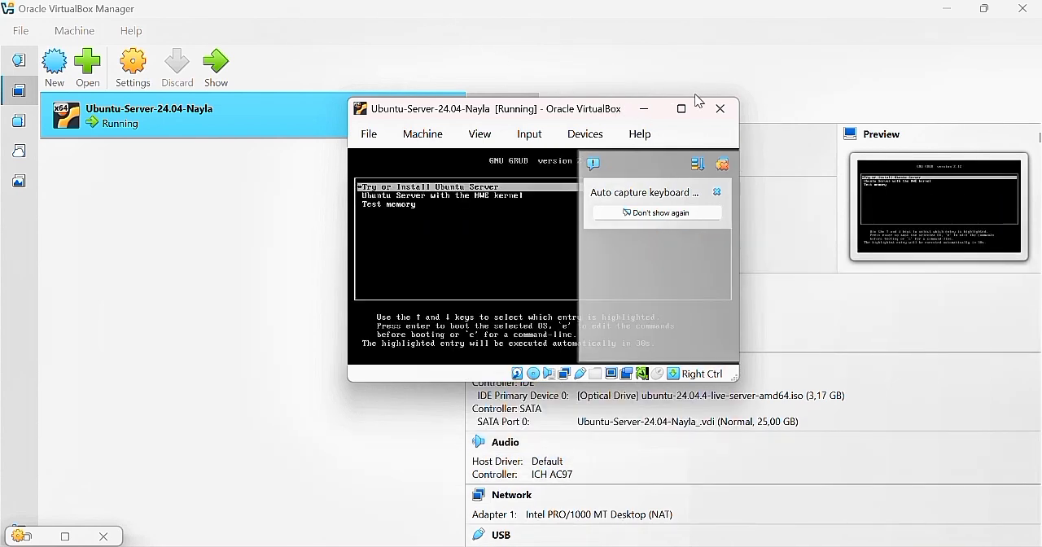
pyautogui.click(680, 105)
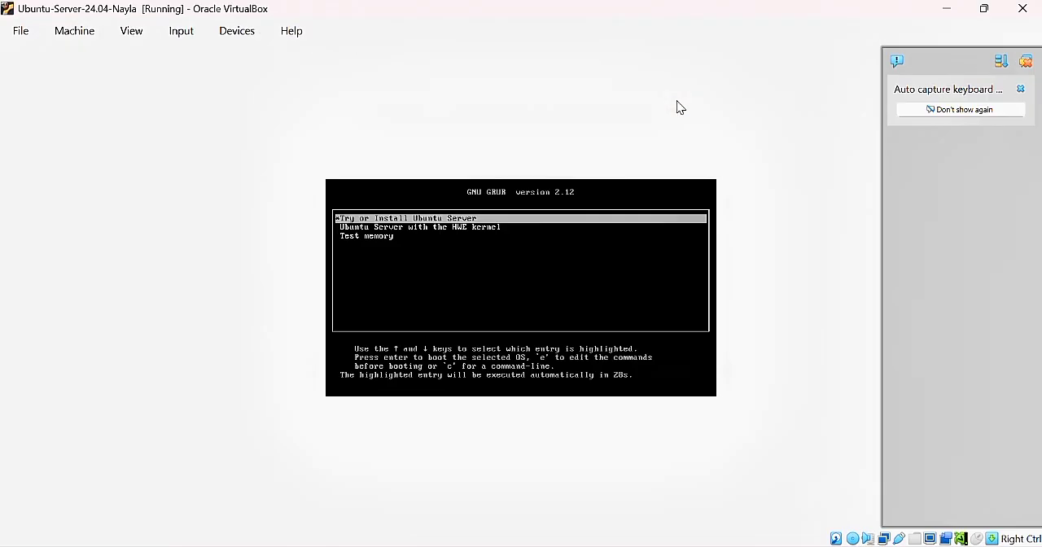
pyautogui.press('Return')
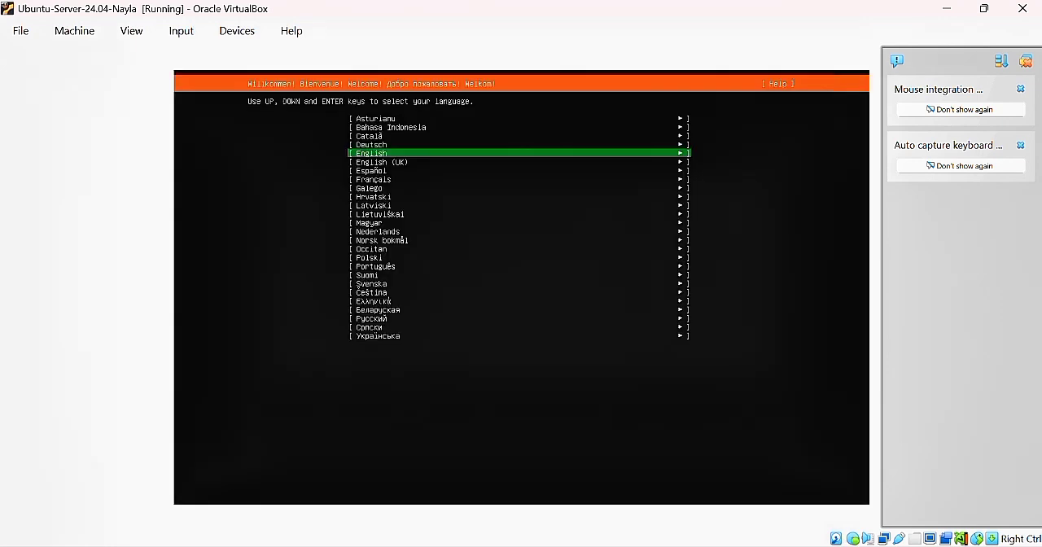
# Choose English as the installer language, accept the default keyboard layout and keep Ubuntu Server as the installation base
pyautogui.press('Return')
pyautogui.press('Return')
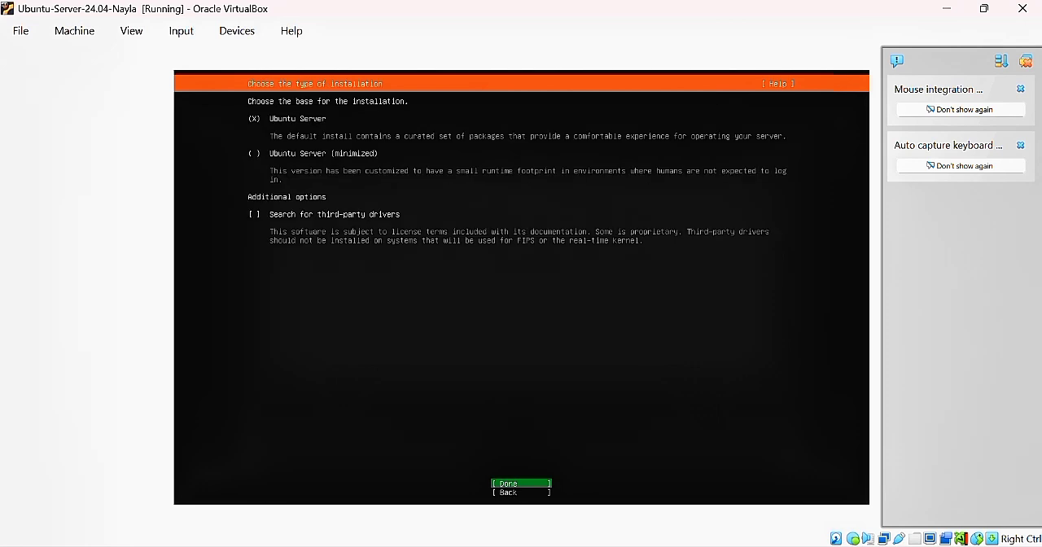
pyautogui.press('Return')
pyautogui.press('Return')
pyautogui.press('Return')
pyautogui.press('Return')
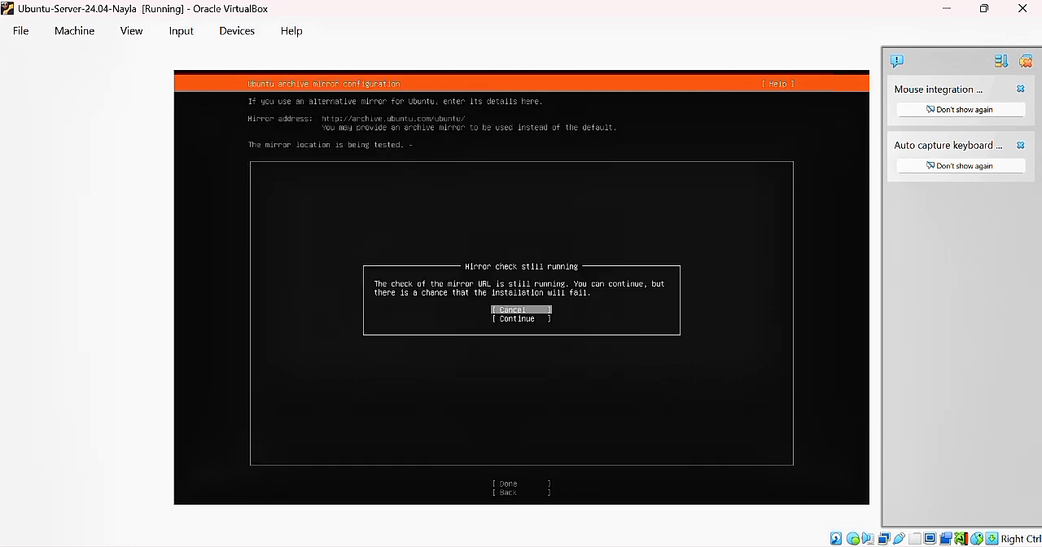
# Accept the default network, proxy and archive mirror settings, continuing while the mirror check is still running
pyautogui.press('Down')
pyautogui.press('Return')
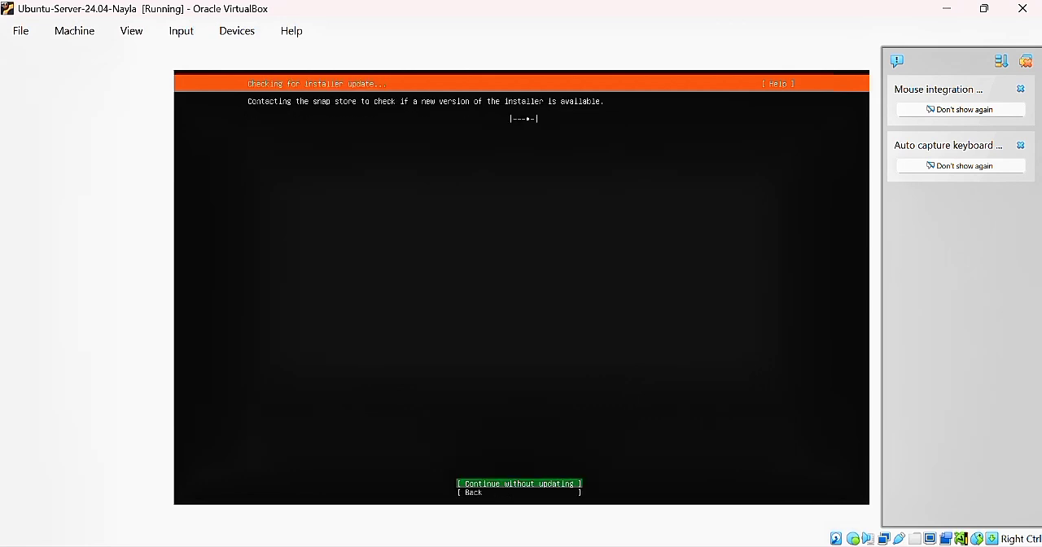
# Continue without updating the installer and accept the guided storage layout using the entire disk as an LVM group
pyautogui.press('Return')
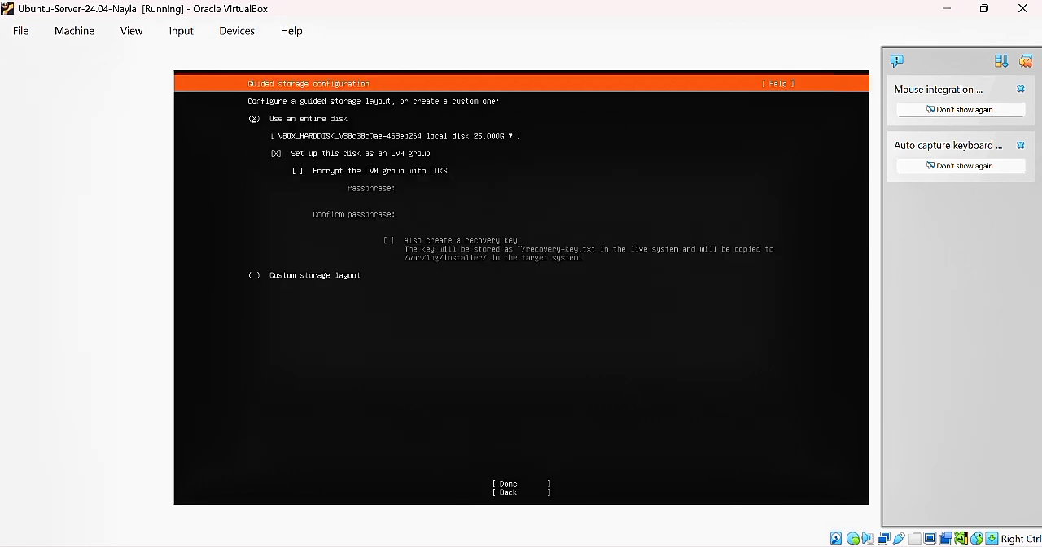
pyautogui.press('Tab')
pyautogui.press('Return')
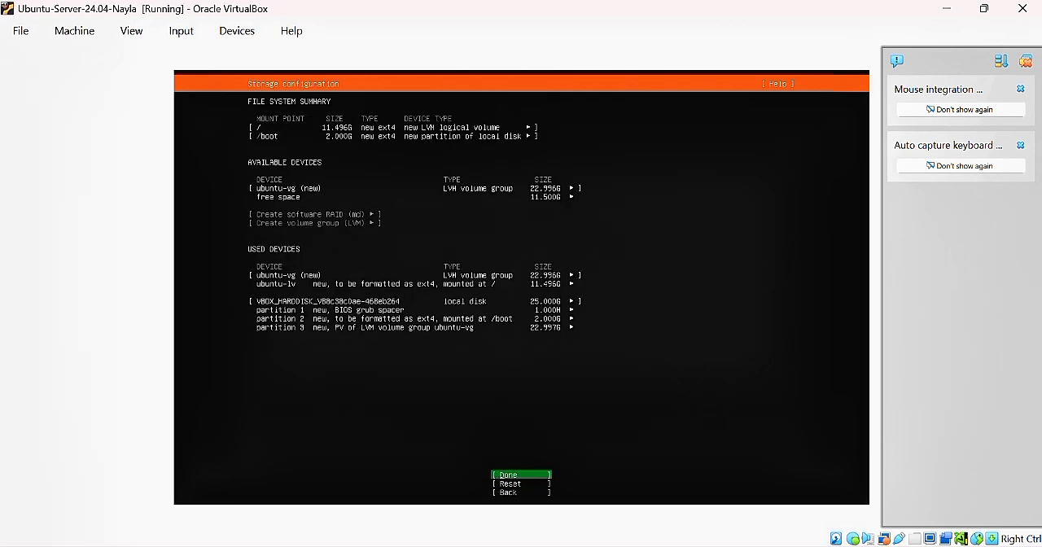
# Edit the ubuntu-lv logical volume mounted at / and set its size to the maximum of 22.996G
pyautogui.press('Up')
pyautogui.press('Up')
pyautogui.press('Up')
pyautogui.press('Up')
pyautogui.press('Up')
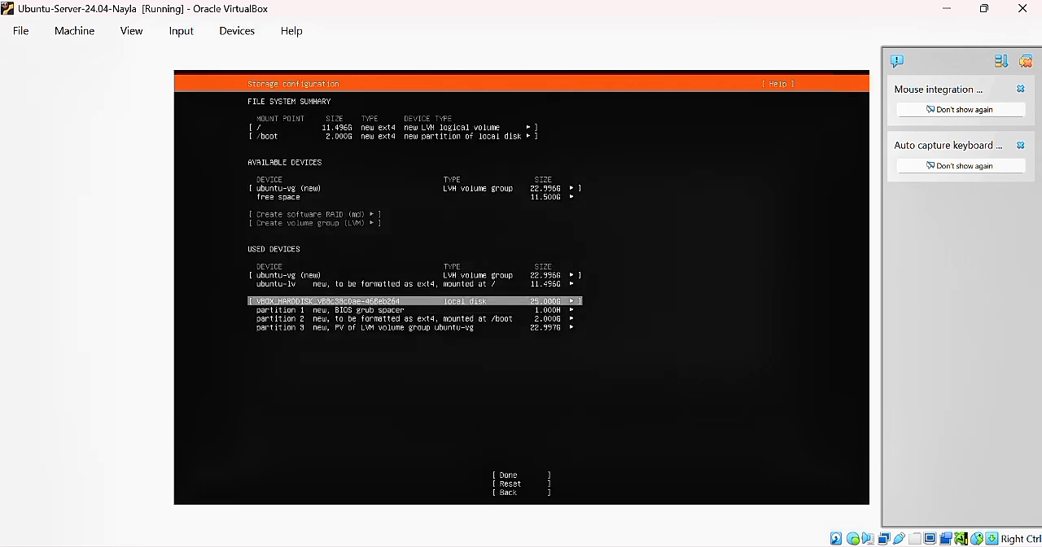
pyautogui.press('Return')
pyautogui.press('Down')
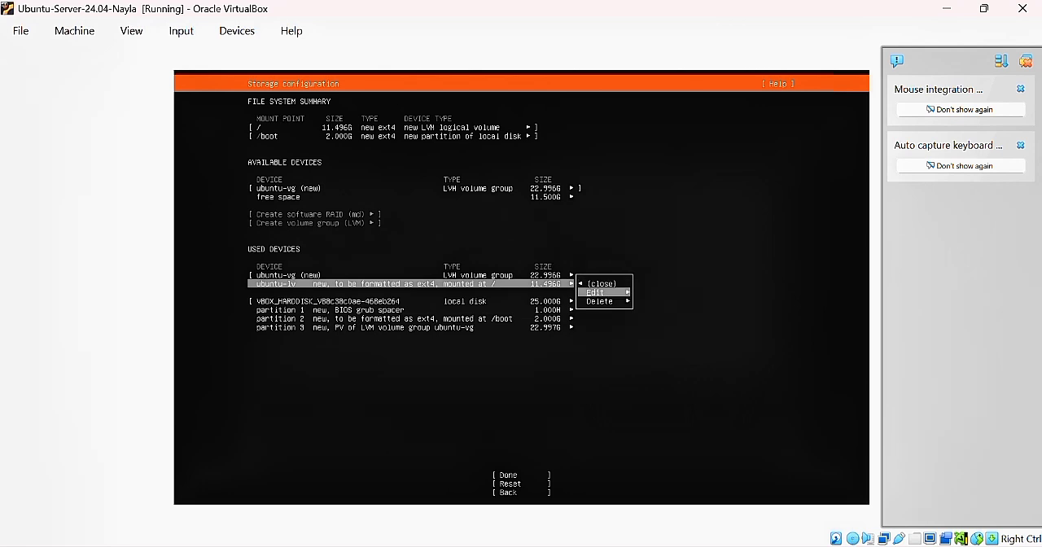
pyautogui.press('Return')
pyautogui.press('Down')
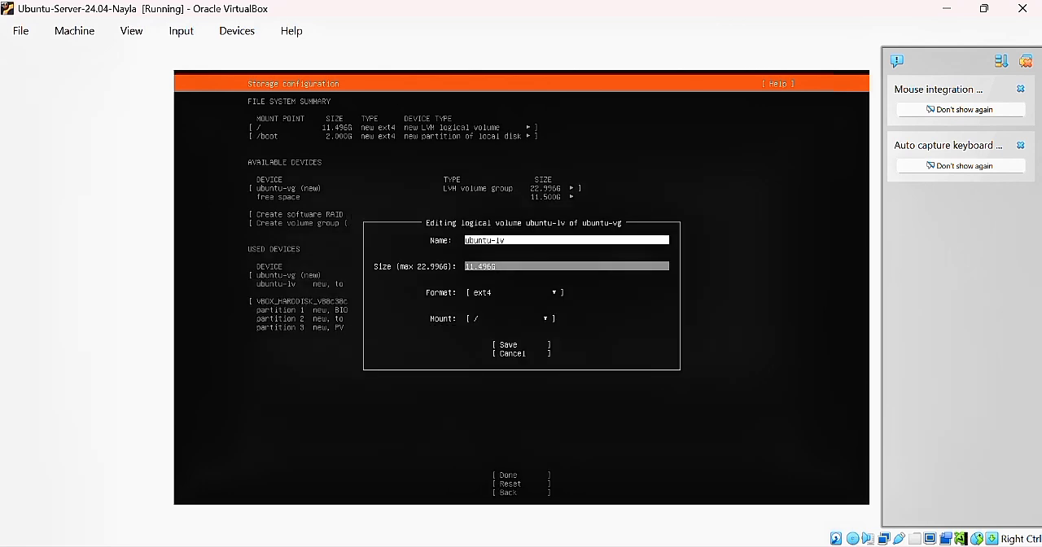
pyautogui.press('BackSpace')
pyautogui.press('BackSpace')
pyautogui.press('BackSpace')
pyautogui.press('BackSpace')
pyautogui.press('BackSpace')
pyautogui.press('BackSpace')
pyautogui.write('22.996')
pyautogui.press('Tab')
pyautogui.press('Tab')
pyautogui.press('Tab')
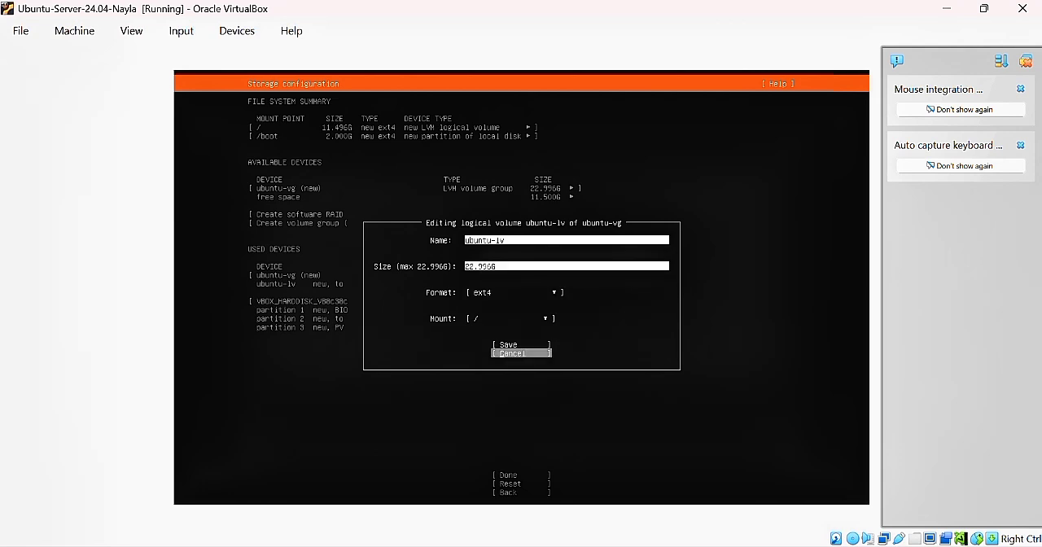
pyautogui.press('Return')
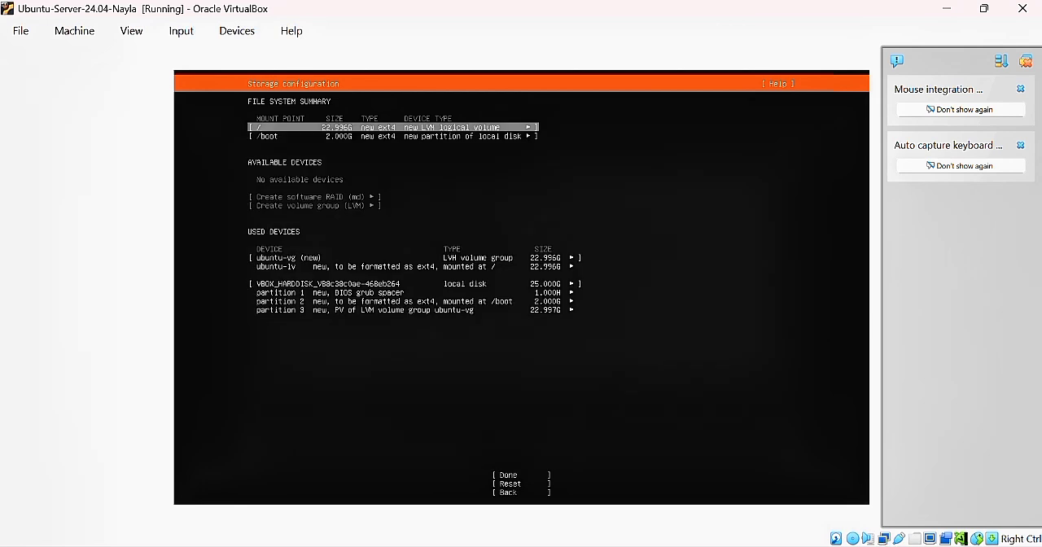
# Finish the storage configuration and confirm the destructive action so the disk gets formatted
pyautogui.press('Down')
pyautogui.press('Down')
pyautogui.press('Down')
pyautogui.press('Down')
pyautogui.press('Down')
pyautogui.press('Down')
pyautogui.press('Down')
pyautogui.press('Down')
pyautogui.press('Down')
pyautogui.press('Up')
pyautogui.press('Return')
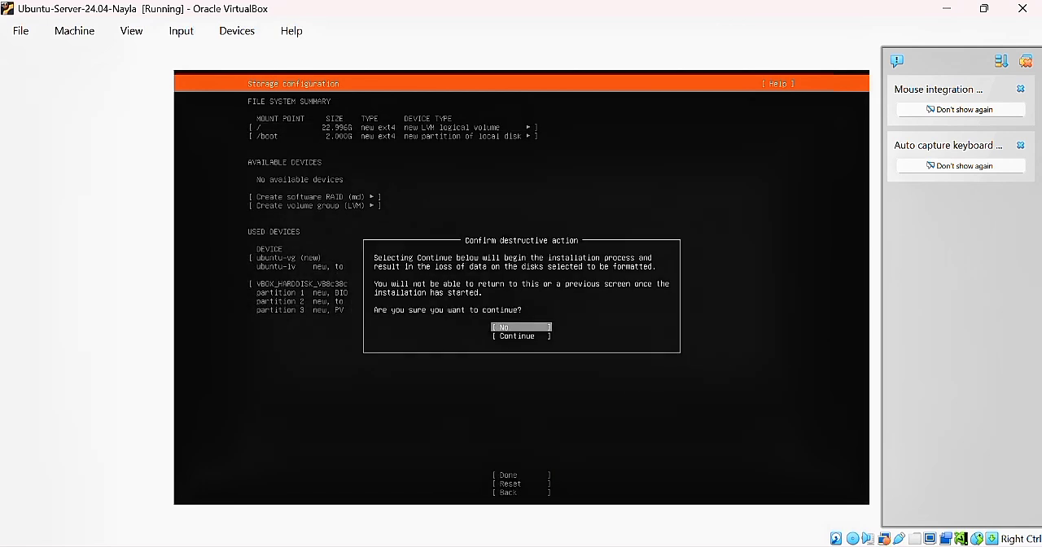
pyautogui.press('Down')
pyautogui.press('Return')
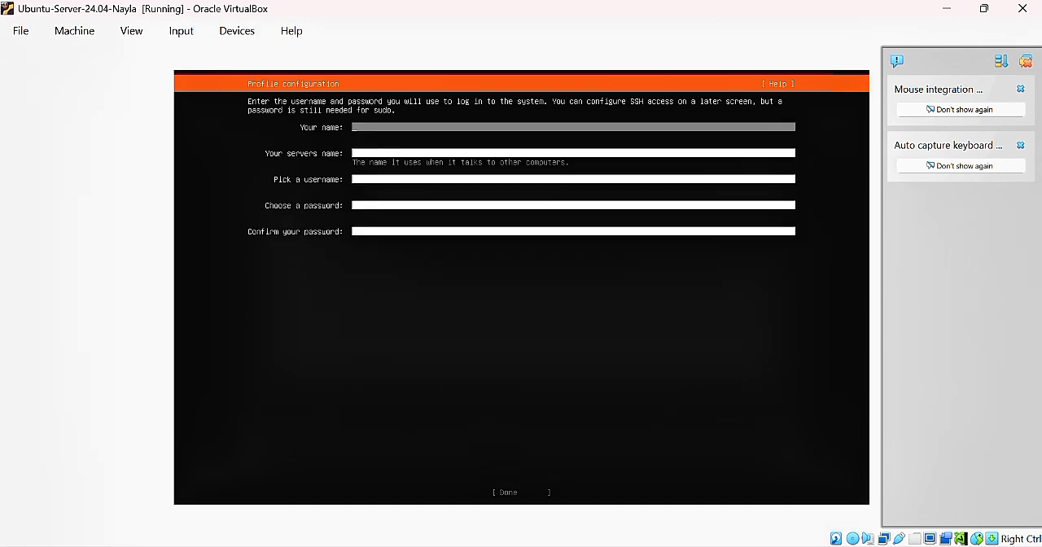
# Enter the owner's full name in the profile and name the server ubuntu- followed by the owner's first name
pyautogui.write('za')
pyautogui.press('Tab')
pyautogui.write('ubuntu-nayla')
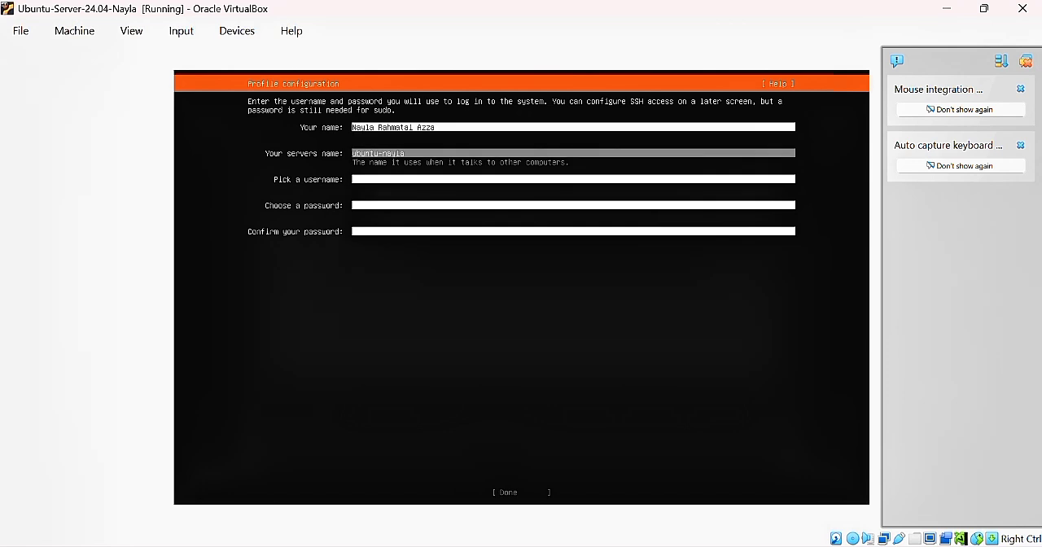
# Enter the owner's first name in lowercase as the username, enter and confirm the account password, and submit the profile
pyautogui.press('Tab')
pyautogui.write('nay')
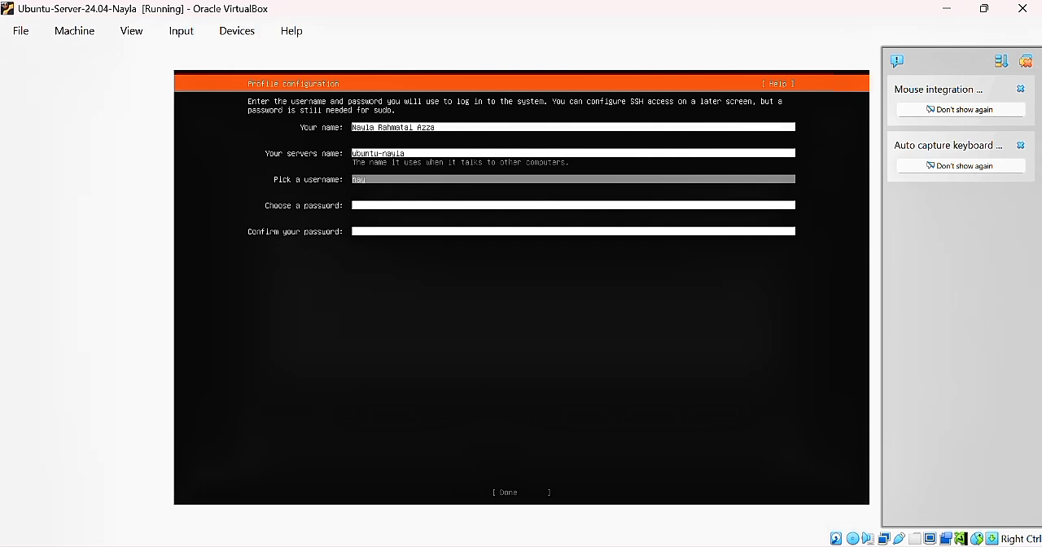
pyautogui.write('la')
pyautogui.press('Tab')
pyautogui.write('*')
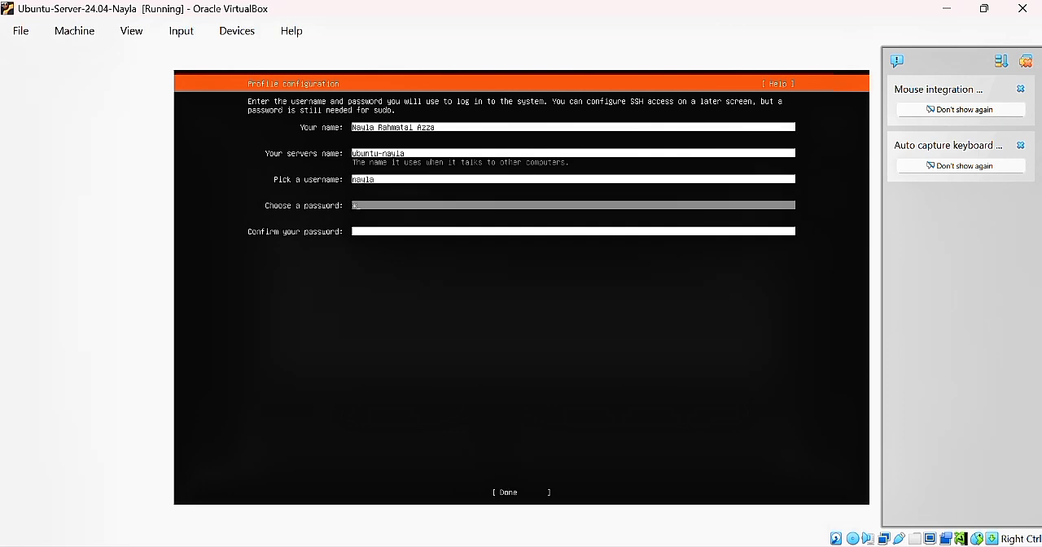
pyautogui.press('Tab')
pyautogui.write('*')
pyautogui.press('Tab')
pyautogui.press('Return')
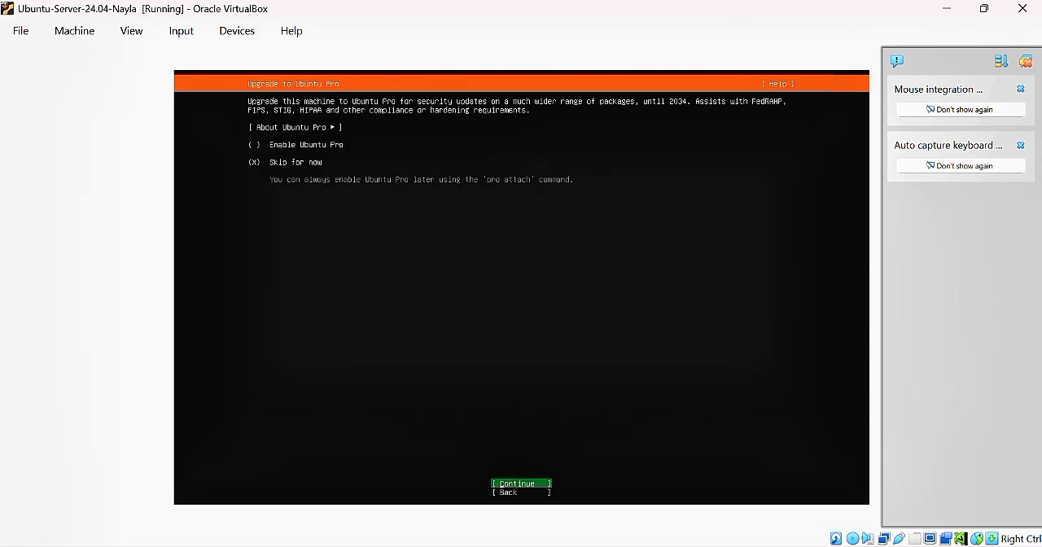
# Skip Ubuntu Pro for now, enable the OpenSSH server installation and continue with the system installation
pyautogui.press('Return')
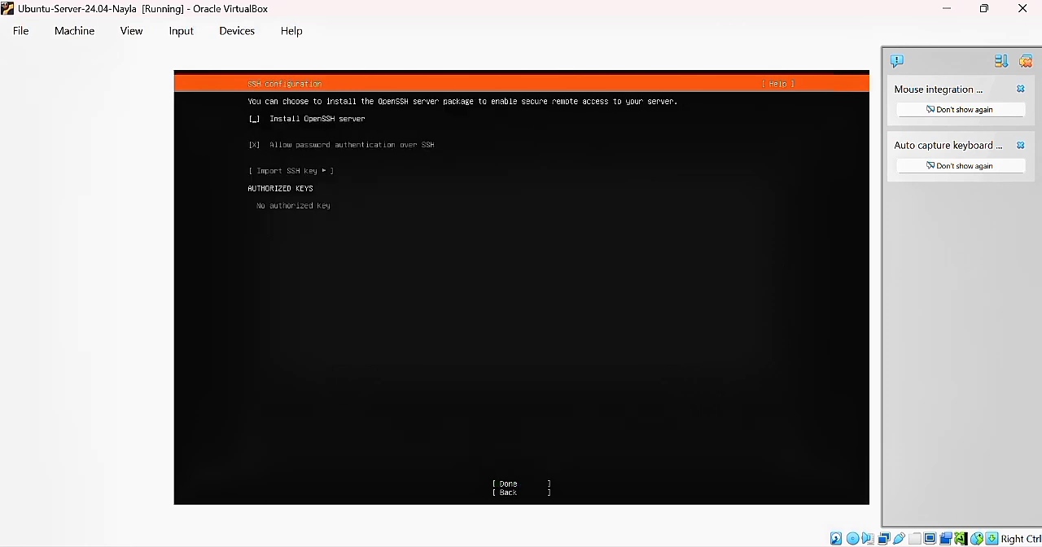
pyautogui.press('space')
pyautogui.press('Tab')
pyautogui.press('Tab')
pyautogui.press('Tab')
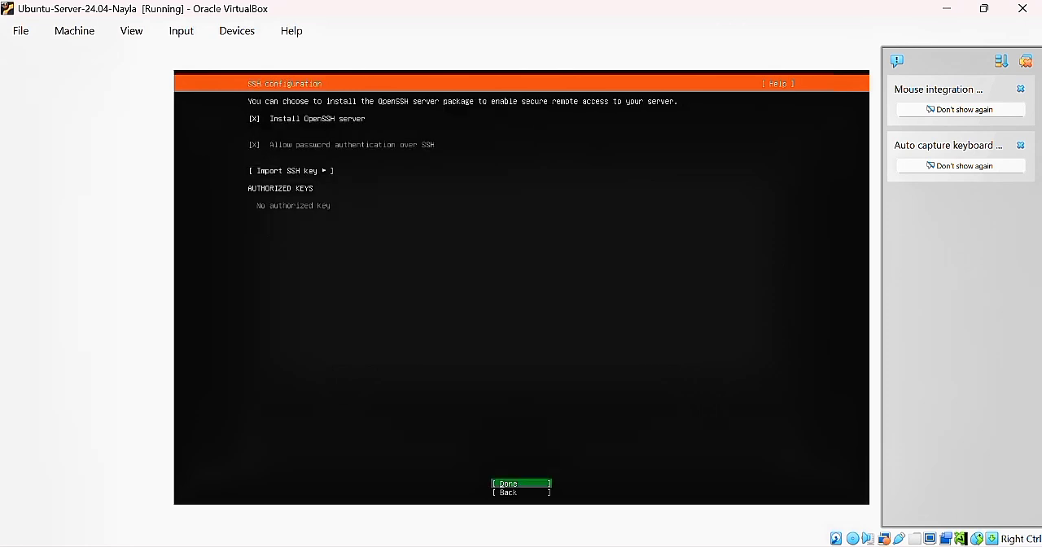
pyautogui.press('Up')
pyautogui.press('Return')
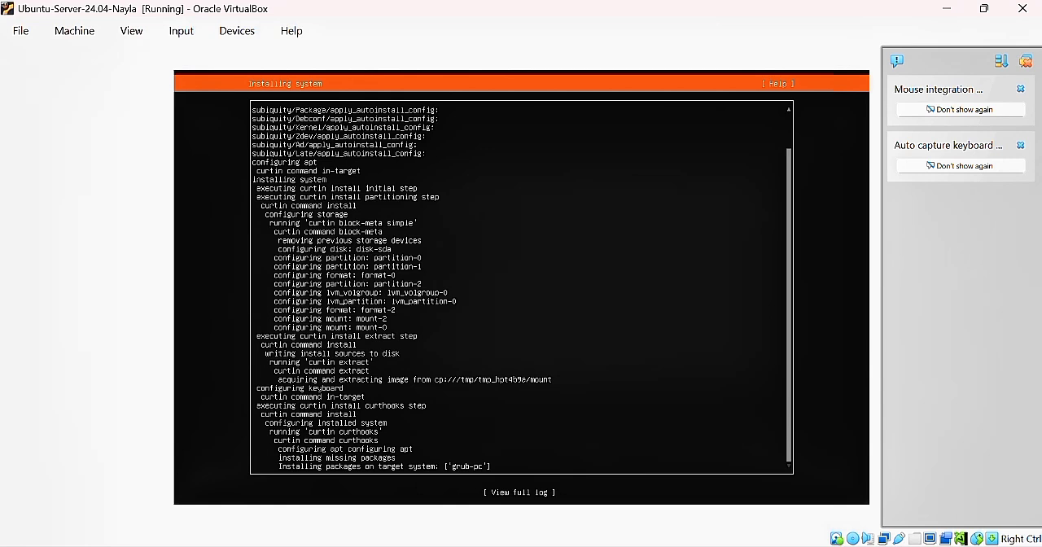
pyautogui.press('Down')
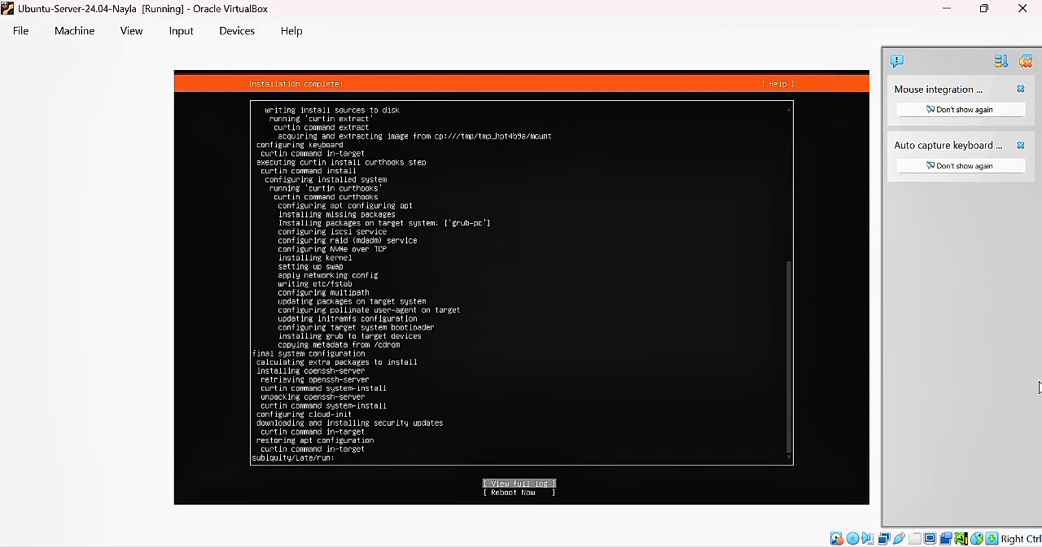
# Reboot the virtual machine after the completed installation and continue past the request to remove the installation medium
pyautogui.press('Down')
pyautogui.press('Return')
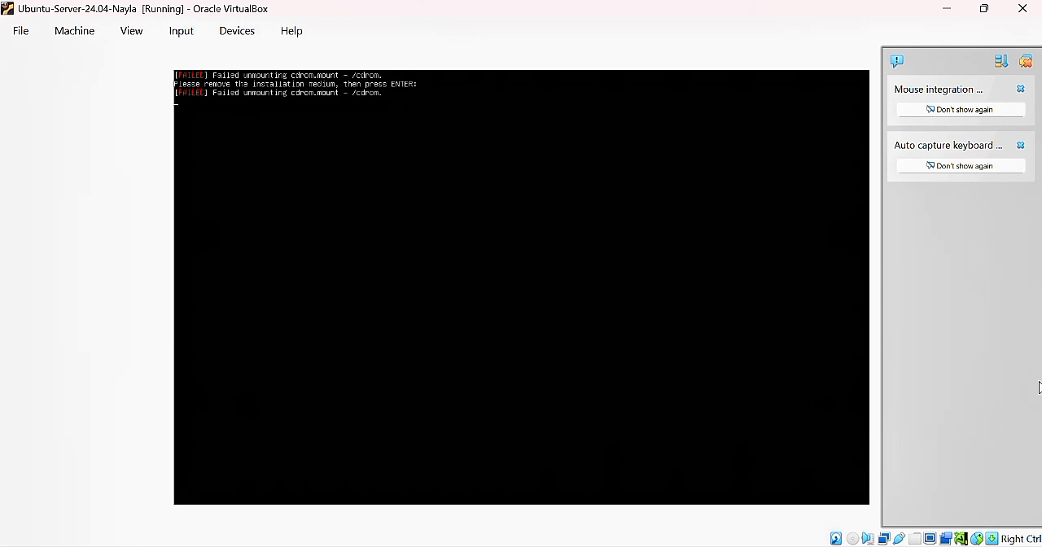
pyautogui.press('Return')
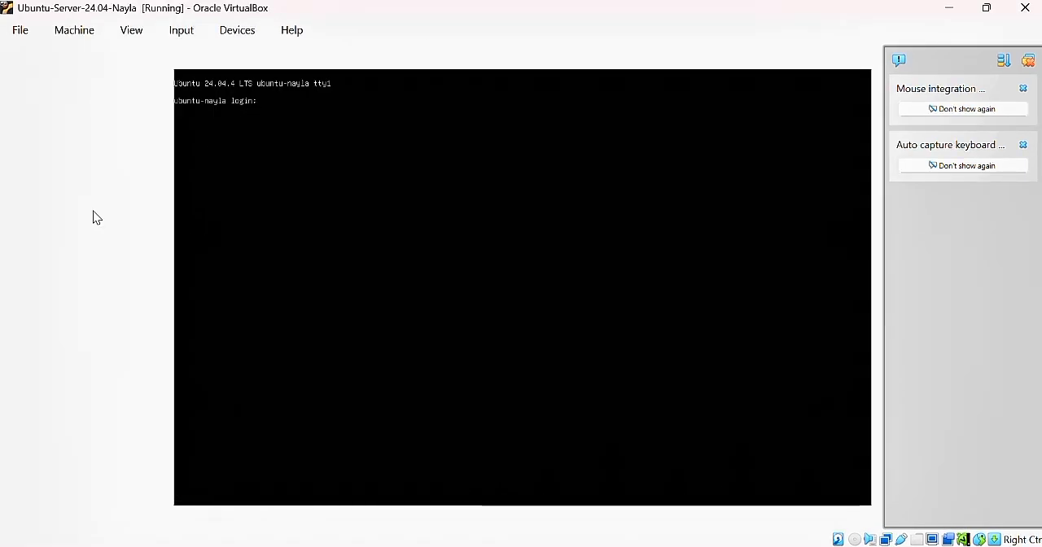
# Log in to the server console with the owner's username and the account password
pyautogui.write('nayla')
pyautogui.press('Return')
pyautogui.press('Return')
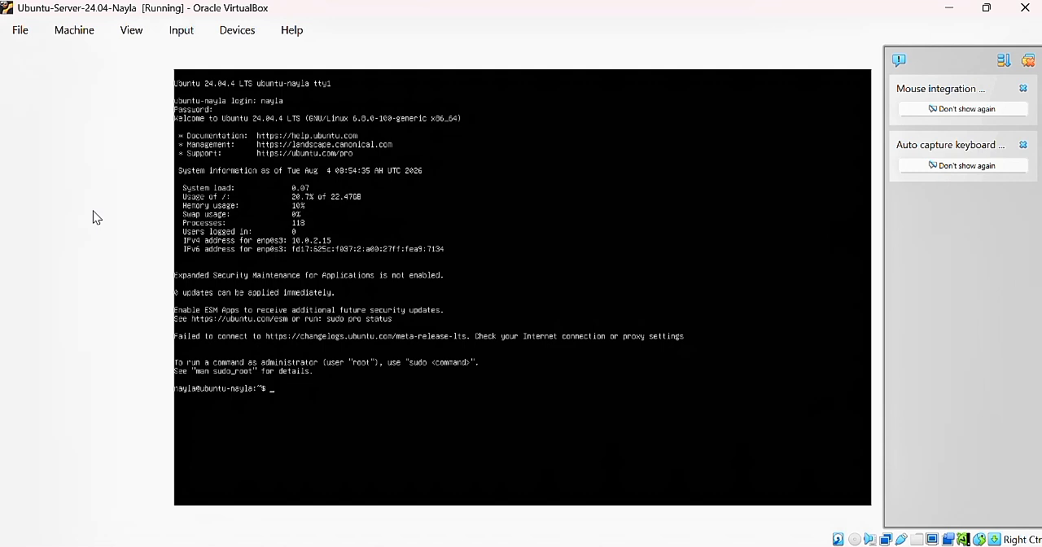
# Show the logged-in user with whoami and the server's name with hostname
pyautogui.write('whoam')
pyautogui.press('BackSpace')
pyautogui.press('BackSpace')
pyautogui.write('m')
pyautogui.press('Return')
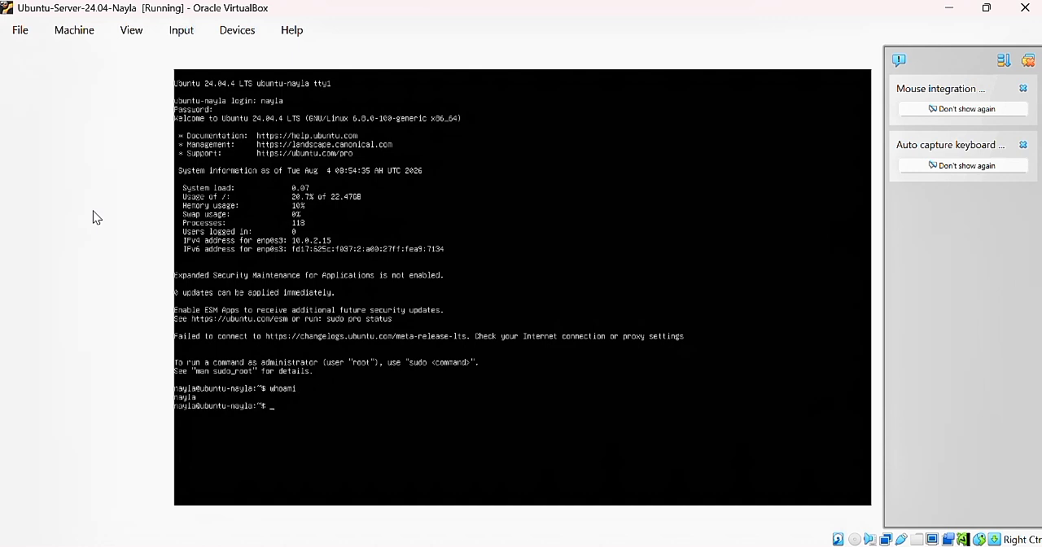
pyautogui.write('hostname')
pyautogui.press('Return')
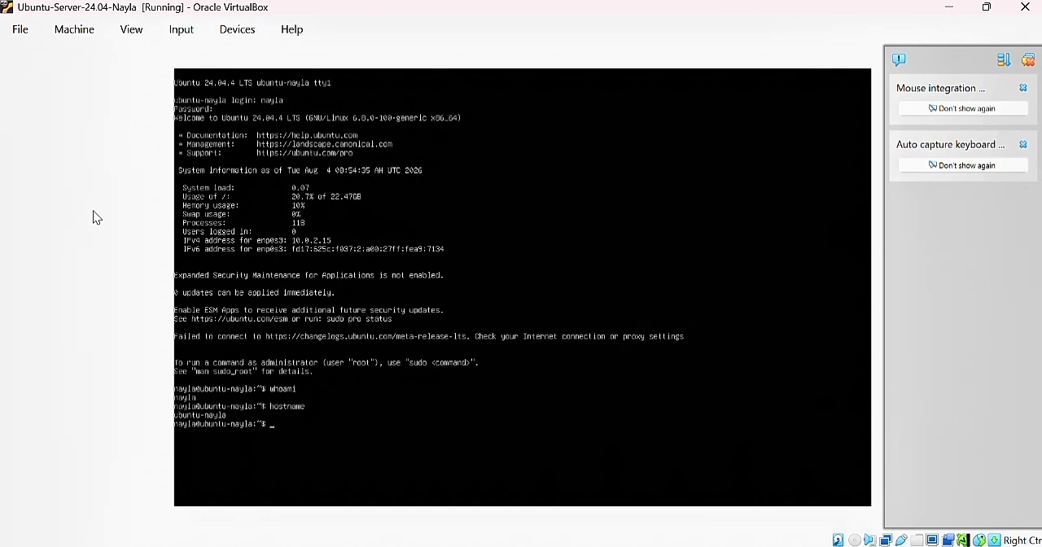
# Check the working directory, network interfaces and kernel details with pwd, ip a and uname -a
pyautogui.write('pwd')
pyautogui.press('Return')
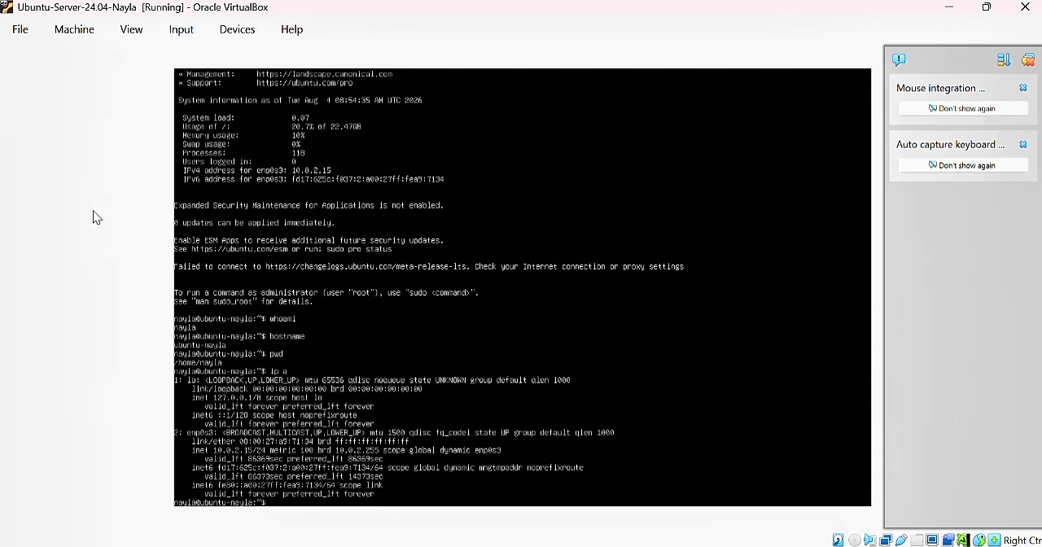
pyautogui.write('uname')
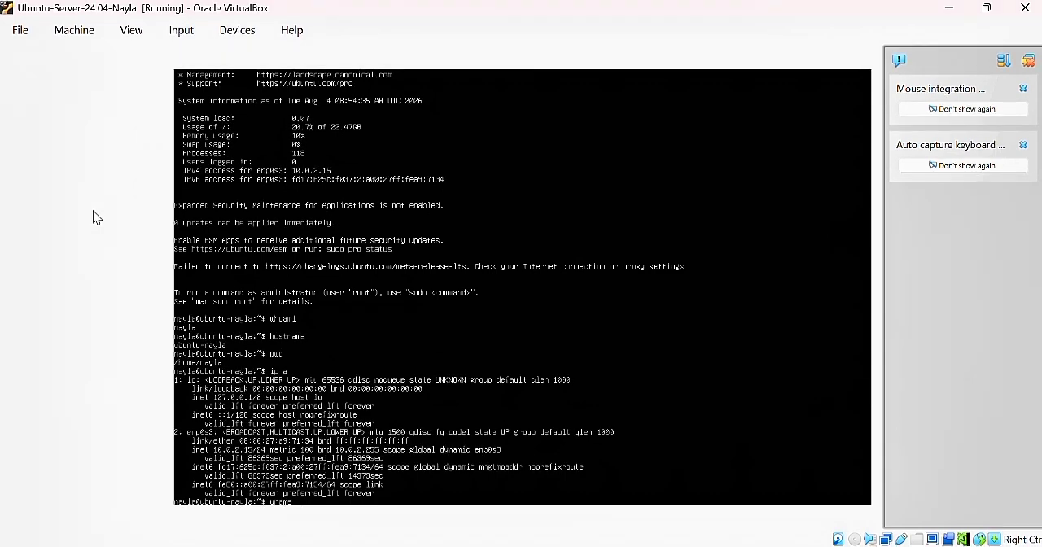
pyautogui.write(' -a')
pyautogui.press('Return')
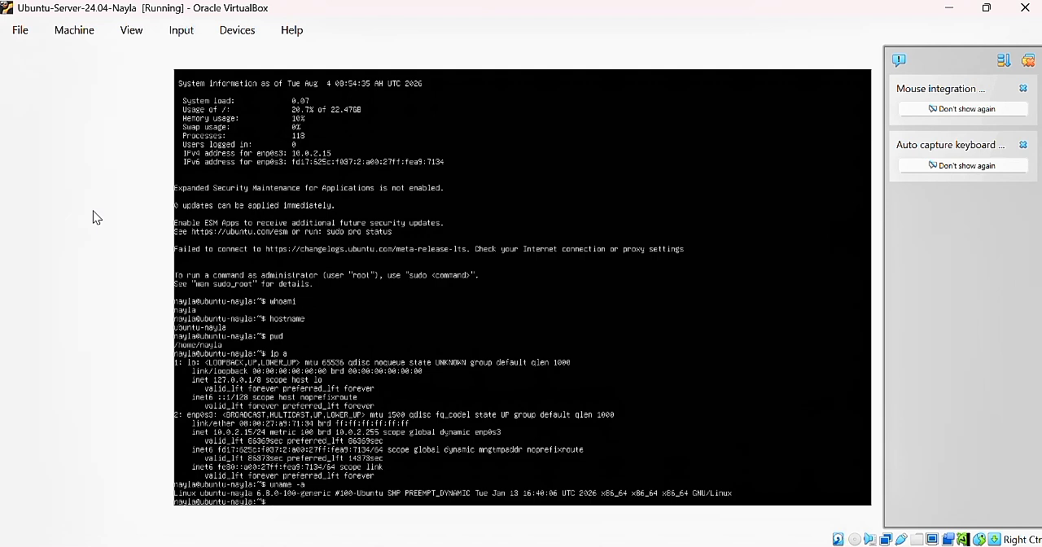
# Change to the home directory with cd ~ and print its path with pwd
pyautogui.write('cd')
pyautogui.write('~')
pyautogui.press('Return')
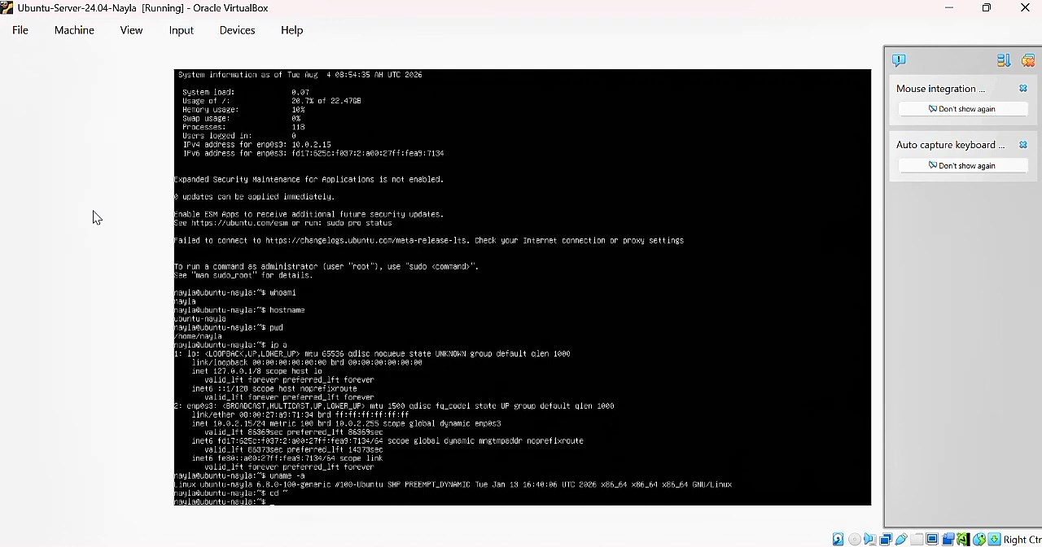
pyautogui.write('pwd')
pyautogui.press('Return')
# Create a directory named portofolio_ubuntu in the home directory and change into it
pyautogui.write('mkdir portofolio_ubuntu')
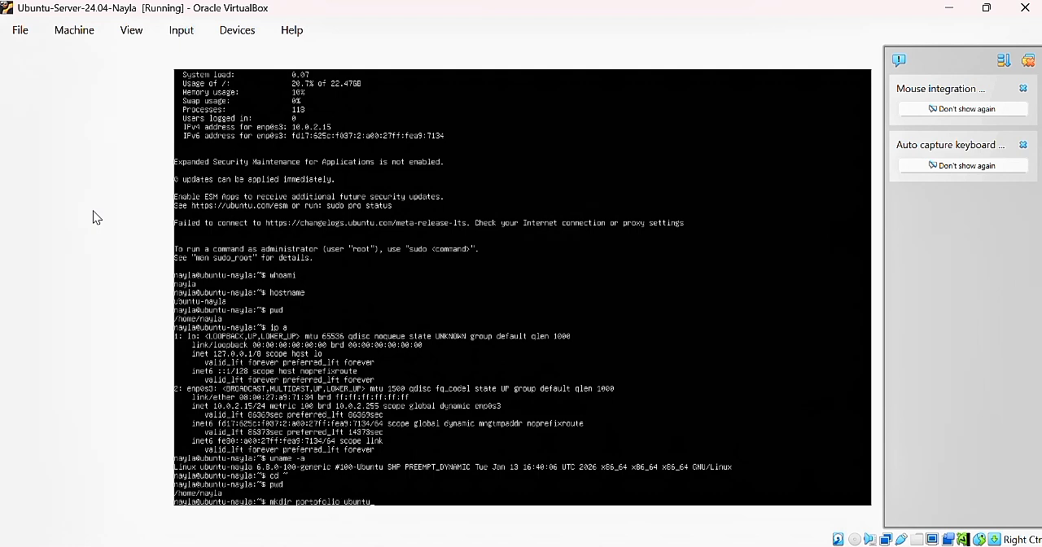
pyautogui.press('Return')
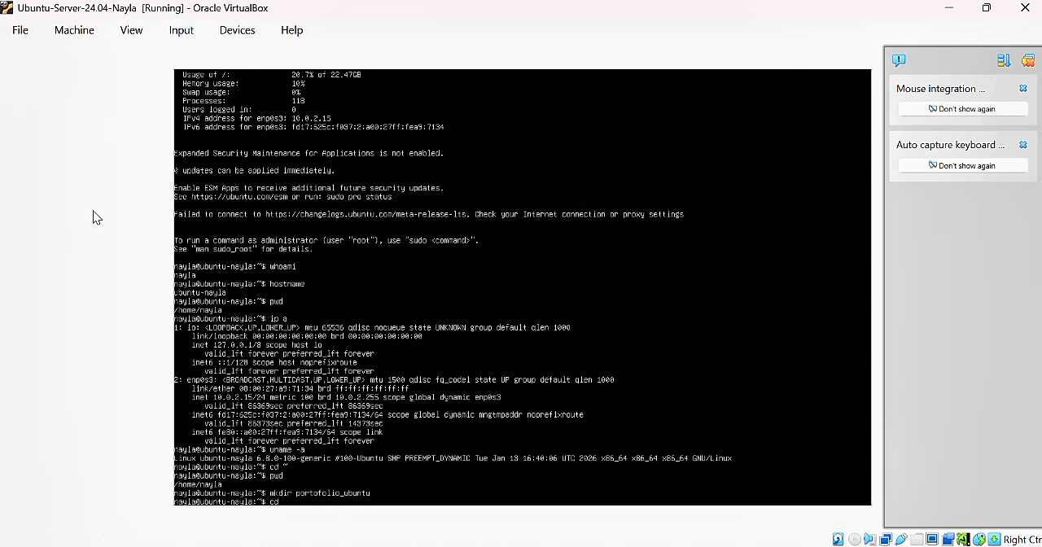
pyautogui.write('cd portofolio_ubuntu')
pyautogui.press('Return')
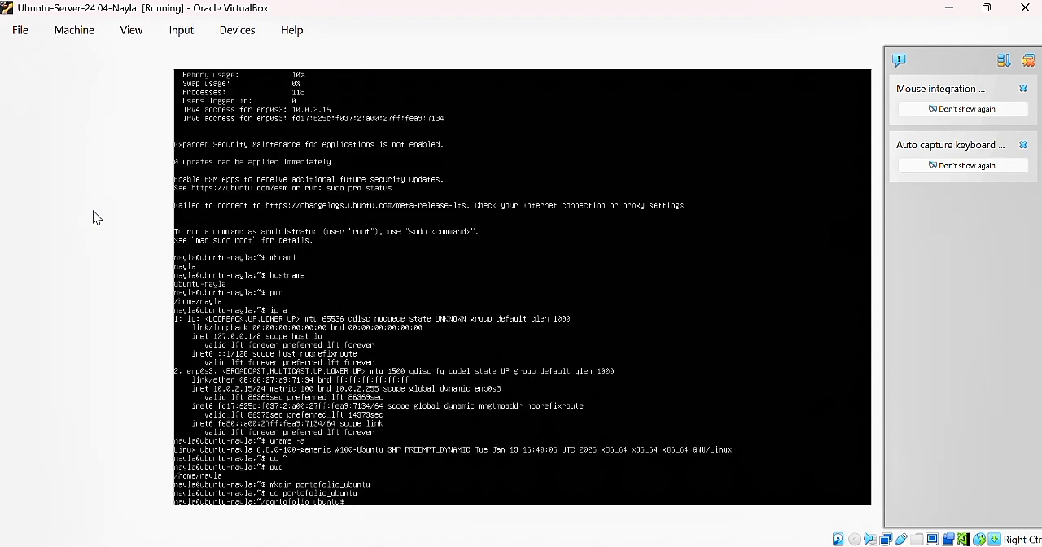
# Create a subdirectory named with the owner's first name in lowercase inside portofolio_ubuntu and change into it
pyautogui.write('mkdirenayla')
pyautogui.press('Return')
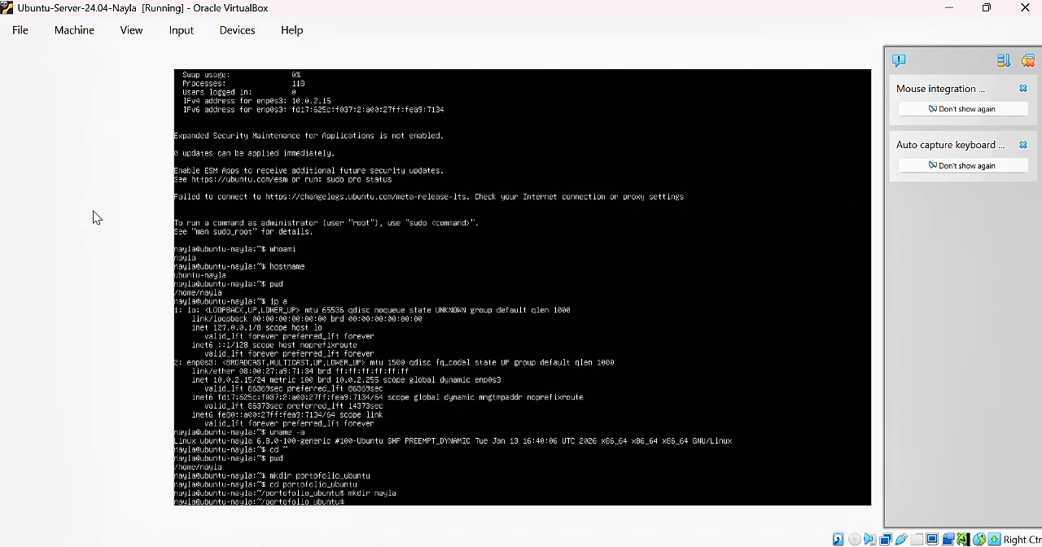
pyautogui.write('cd nayla')
pyautogui.press('Return')
# Create the directories dokumen, video and backup in the owner's folder and list its contents with ls -la
pyautogui.write('mkdir')
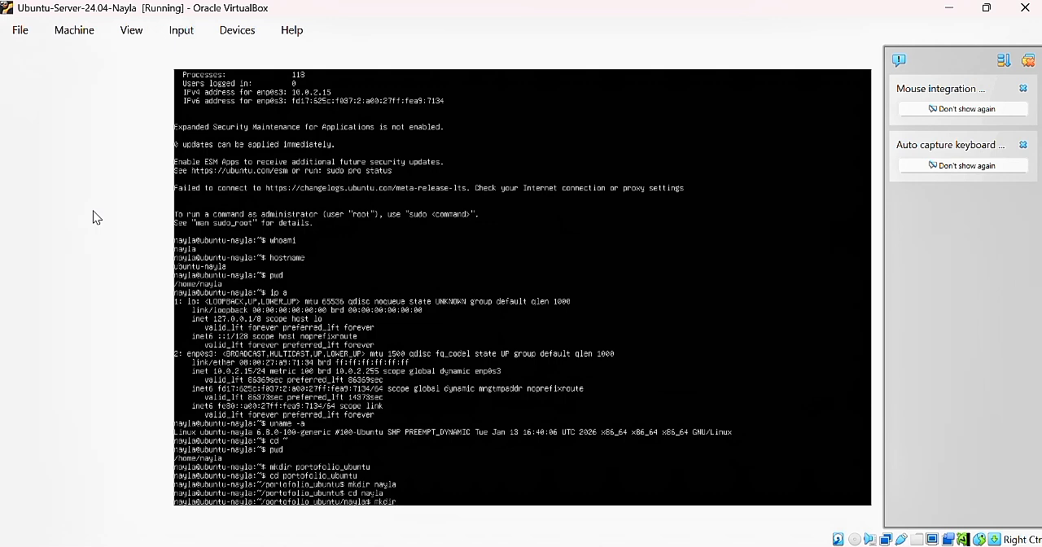
pyautogui.write(' dokumen video backup')
pyautogui.press('Return')
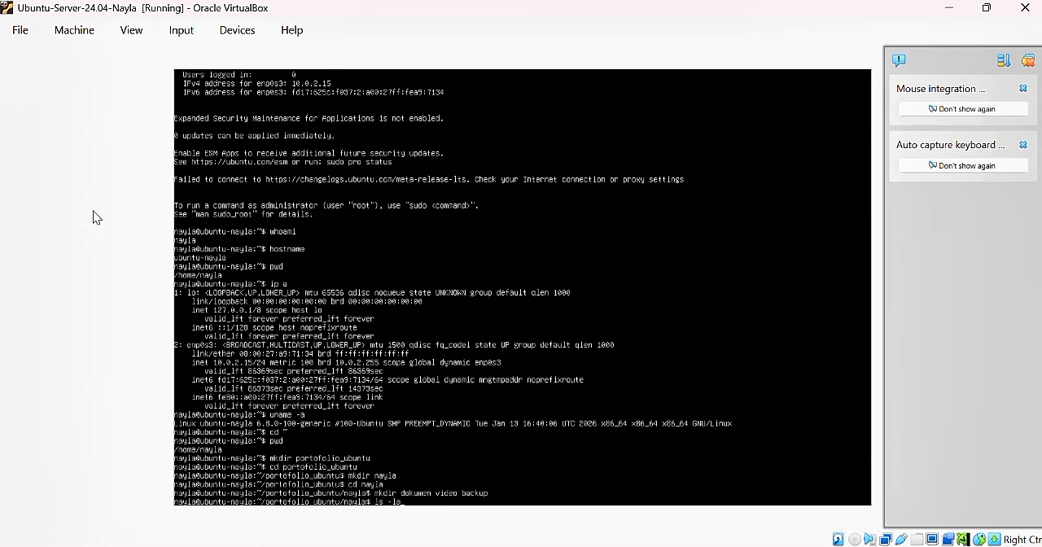
pyautogui.press('Return')
# Change to the dokumen directory using its full path from the home directory through portofolio_ubuntu and the owner's folder
pyautogui.write('cd ~')
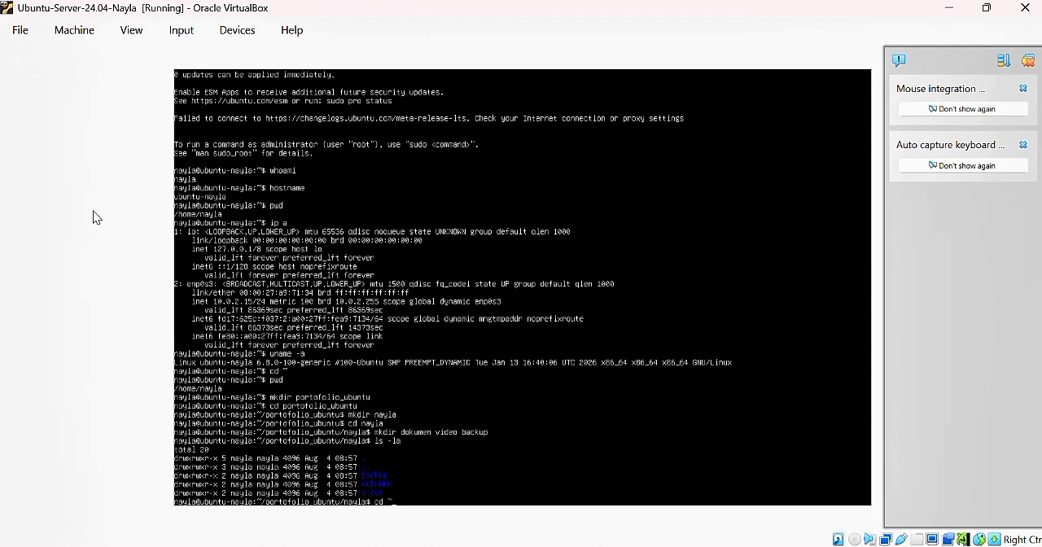
pyautogui.write('ortofolio_ubuntu/nayla/dokume')
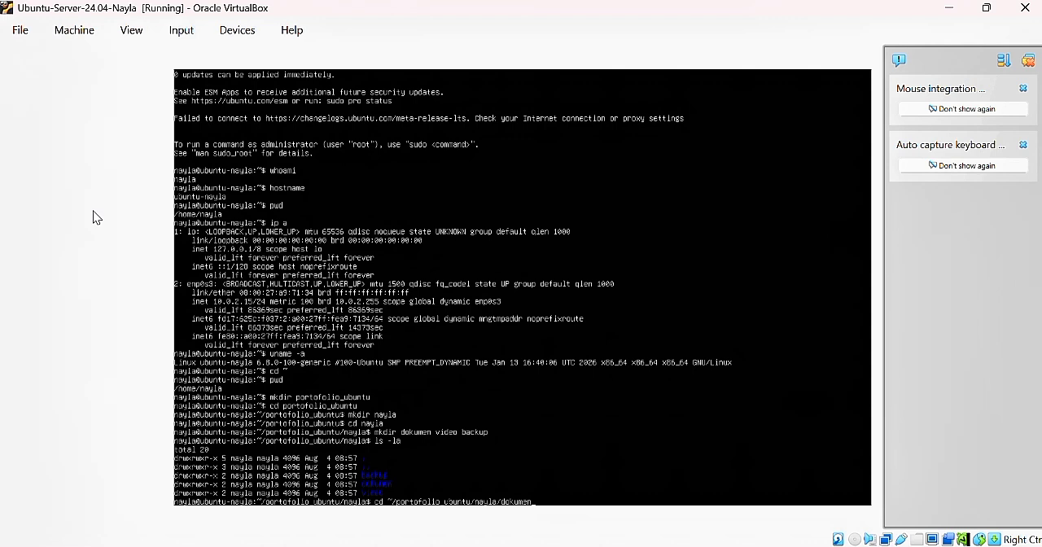
pyautogui.write('n')
pyautogui.press('Return')
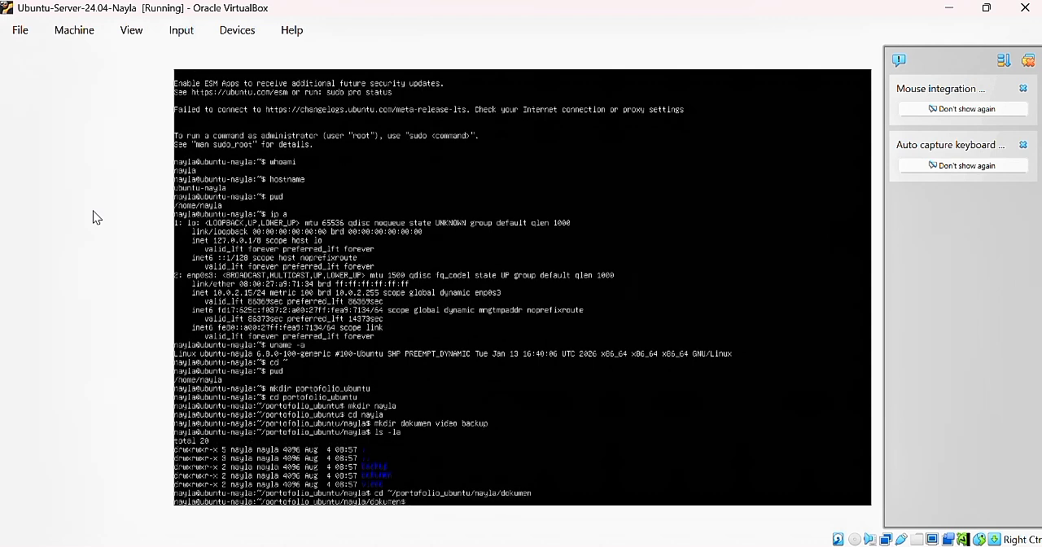
# Create an empty file biodata.txt in the dokumen directory with touch and open it in nano
pyautogui.write('touch bic')
pyautogui.write('data.txt')
pyautogui.press('Return')
pyautogui.write('n')
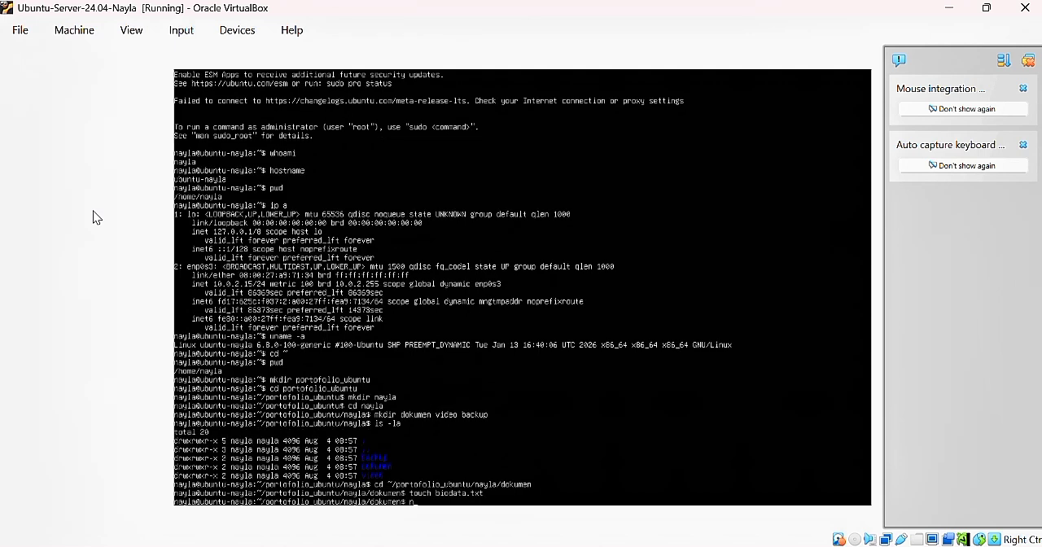
pyautogui.write('ano biodata.txt')
pyautogui.press('Return')
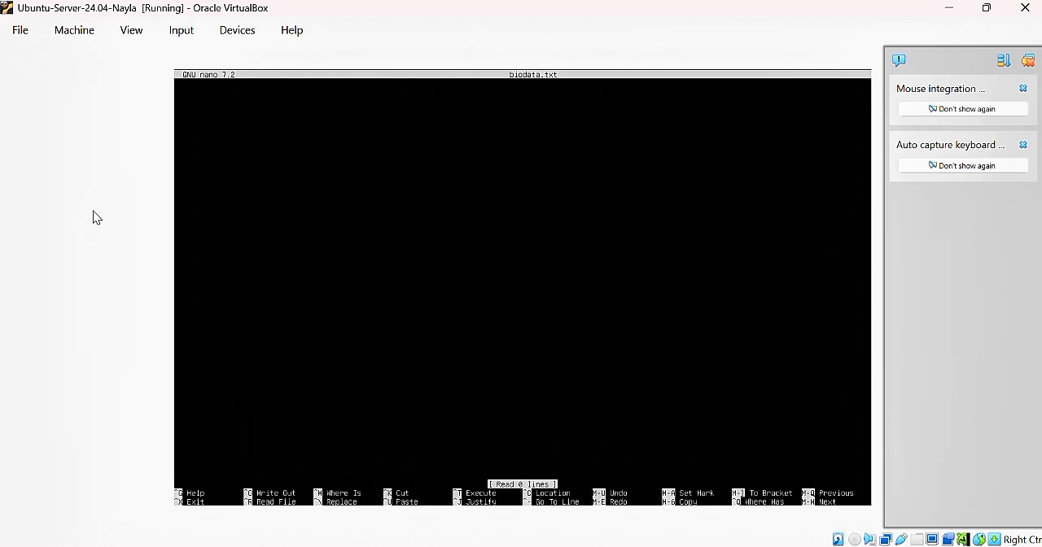
# Write a Nama line with the owner's full name and the line Kelas:XI TKJ 1 in biodata.txt
pyautogui.write('Name:')
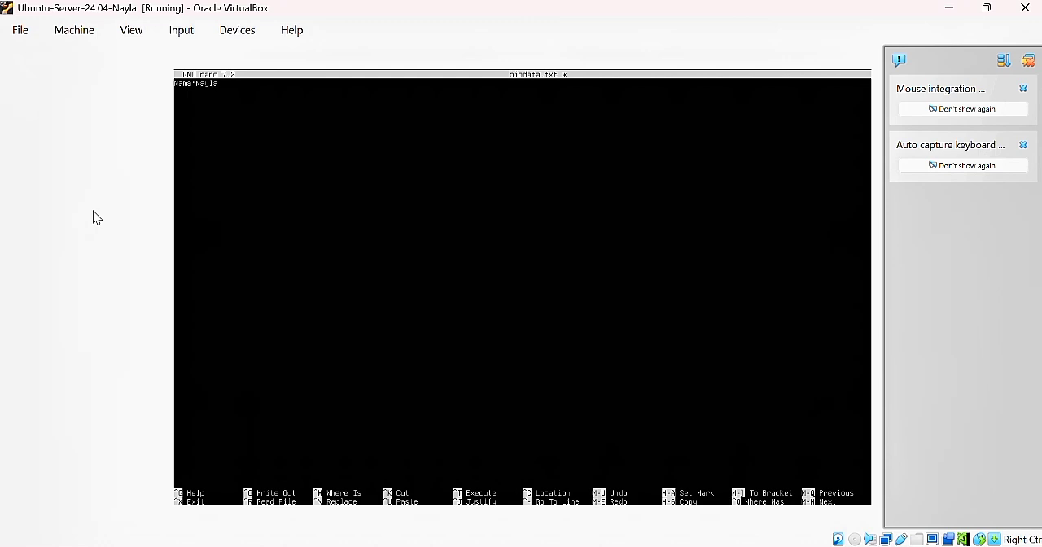
pyautogui.write('las')
# Add a No.Absen line with the student's attendance number and a Hostname line with the server's name
pyautogui.write('A')
pyautogui.write('o')
pyautogui.write(':Ab')
pyautogui.write('sen')
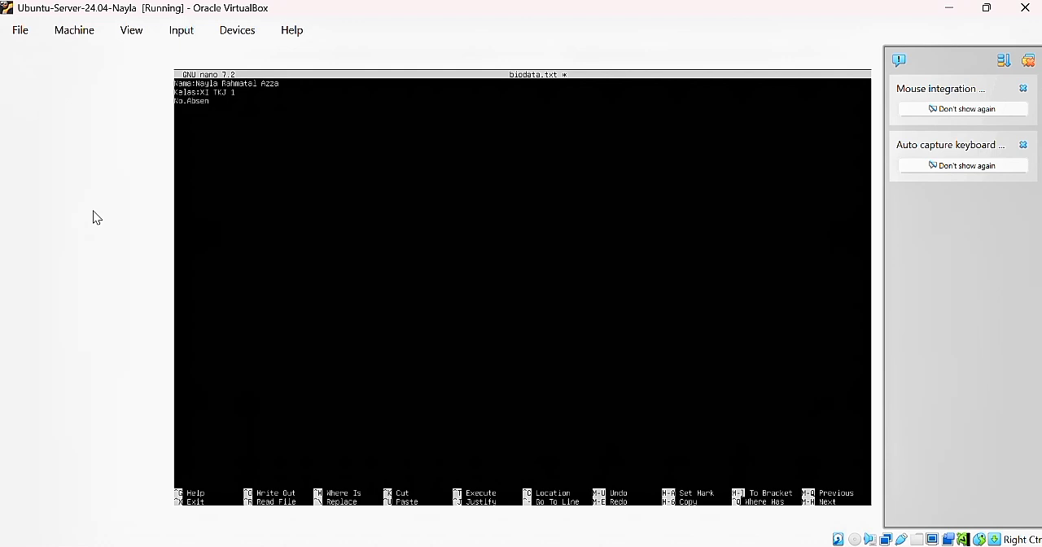
pyautogui.write(':')
pyautogui.write('25')
pyautogui.press('BackSpace')
pyautogui.write('H')
pyautogui.write('ostna')
pyautogui.write('me:ubu')
pyautogui.write('ntu-nay')
# Add the line Topik:Instalasi Ubuntu Server 24.04 LTS, then save biodata.txt and exit nano
pyautogui.write('opi')
pyautogui.write('k:Ins')
pyautogui.write('talasi')
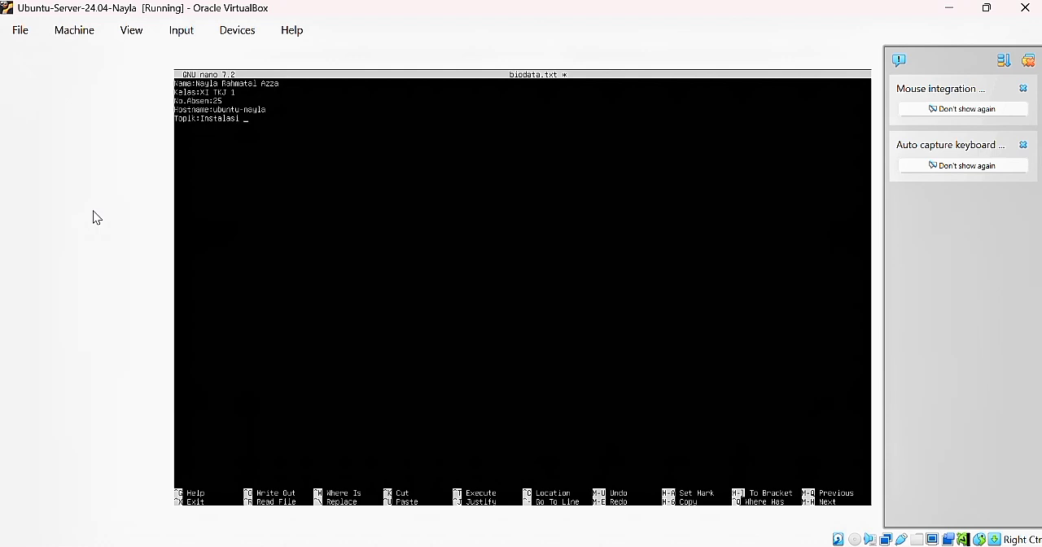
pyautogui.write(' Ubuntu Server')
pyautogui.press('BackSpace')
pyautogui.hotkey('ctrl', 'o')
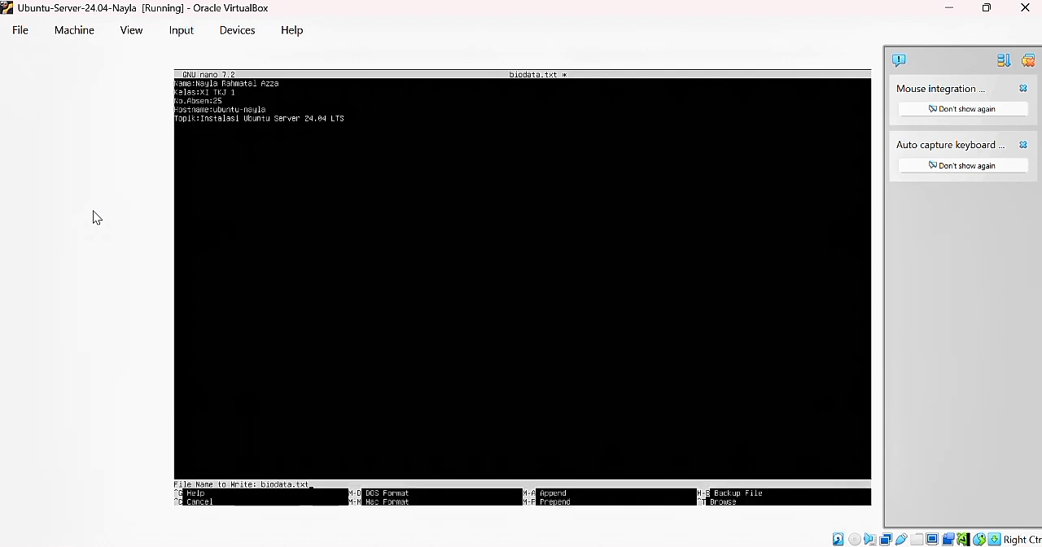
pyautogui.press('Return')
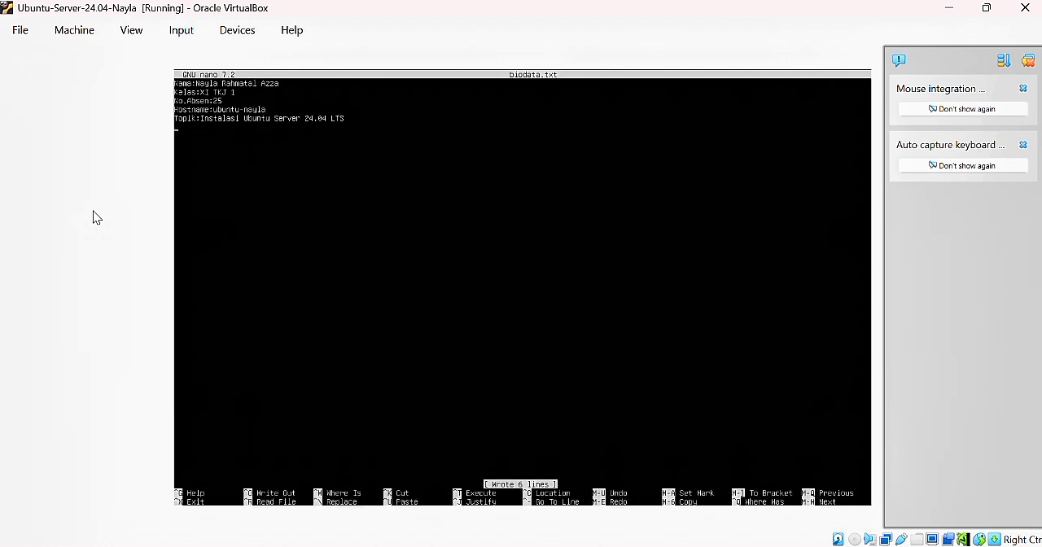
pyautogui.hotkey('ctrl', 'x')
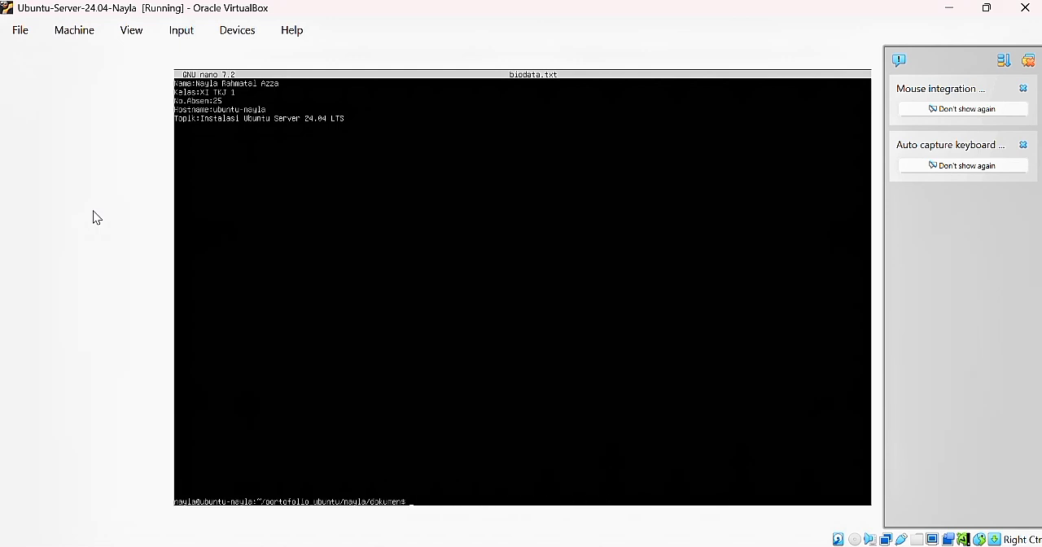
# Display the full contents of biodata.txt with cat
pyautogui.write('cat biodata.txt')
pyautogui.press('Return')
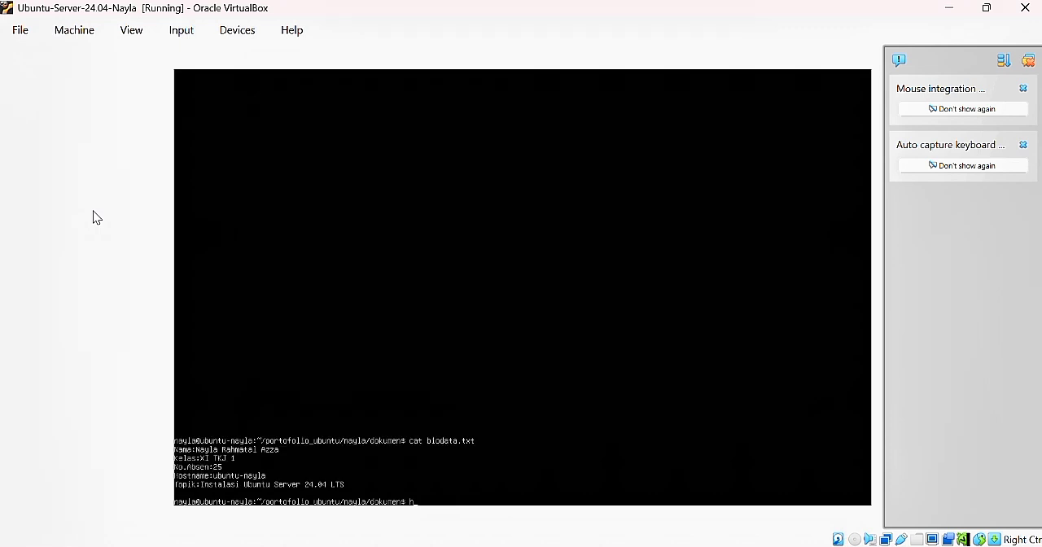
# View the beginning and the end of biodata.txt with head and tail
pyautogui.write('head biodata.txt')
pyautogui.press('Return')
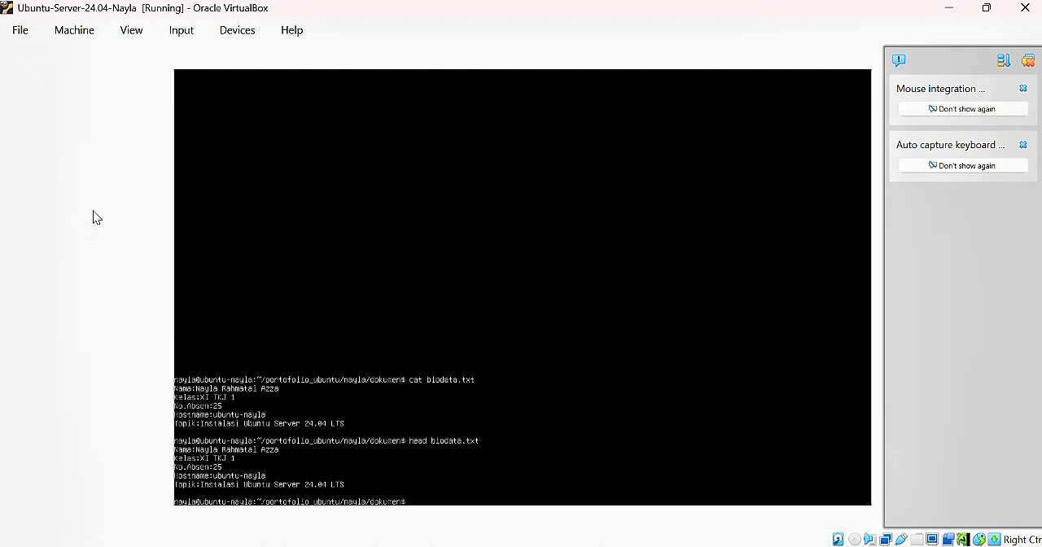
pyautogui.write('tail biodata.txt')
pyautogui.press('Return')
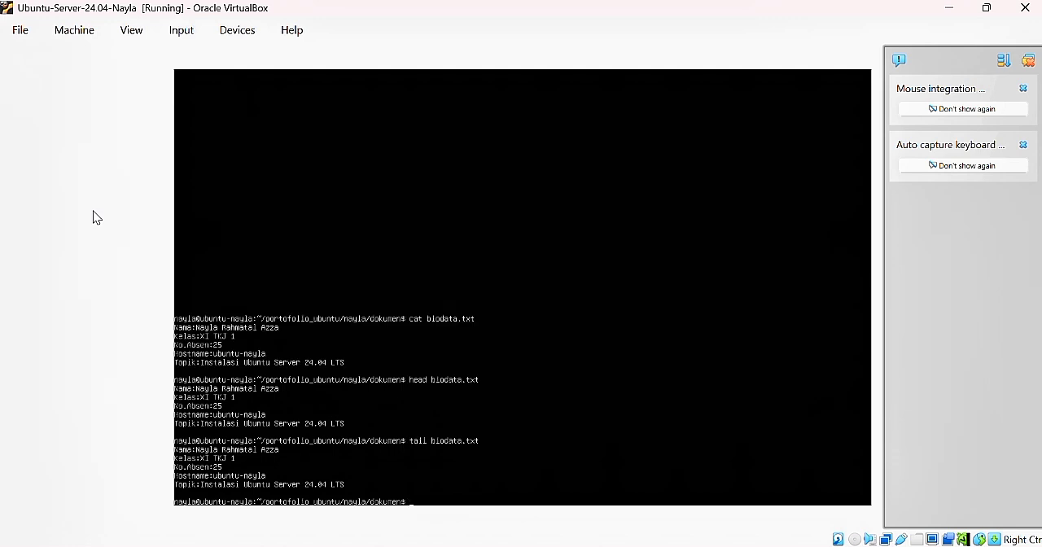
# Copy biodata.txt to ../backup/biodata_backup.txt and list the contents of the backup directory
pyautogui.write('cp biodata.txt')
pyautogui.write('../backup/biodata_ backup.txt')
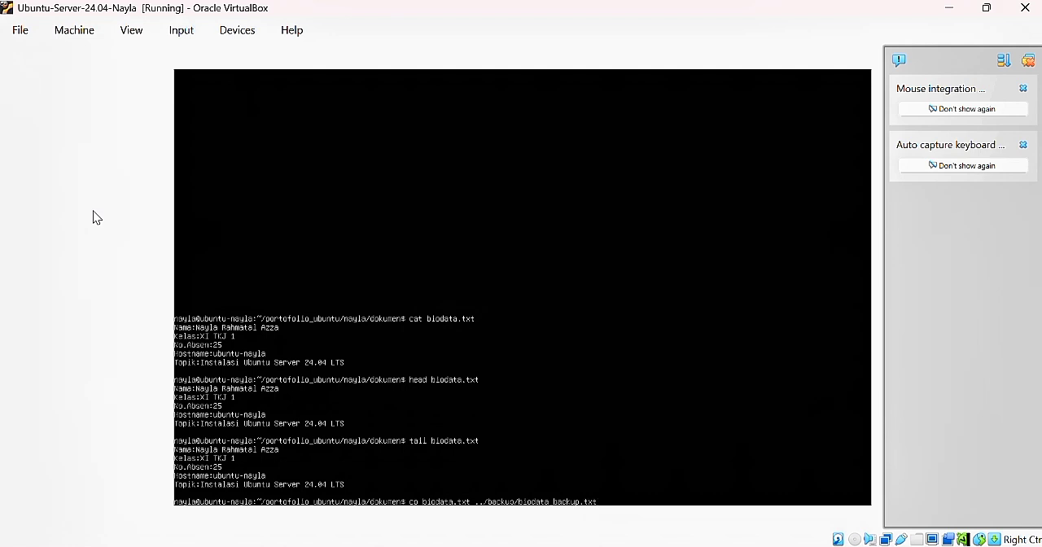
pyautogui.press('Return')
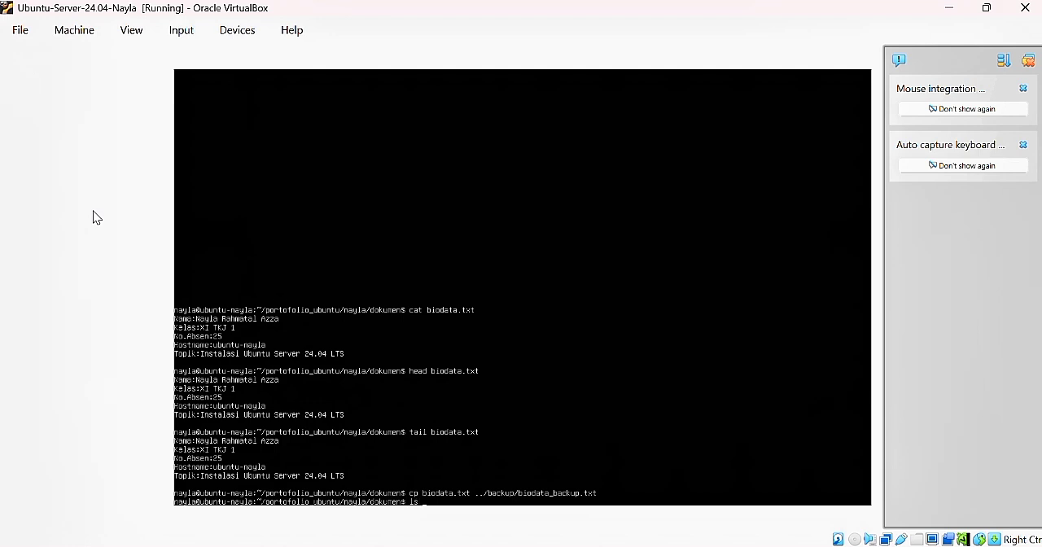
pyautogui.write('ls ../backup')
pyautogui.press('Return')
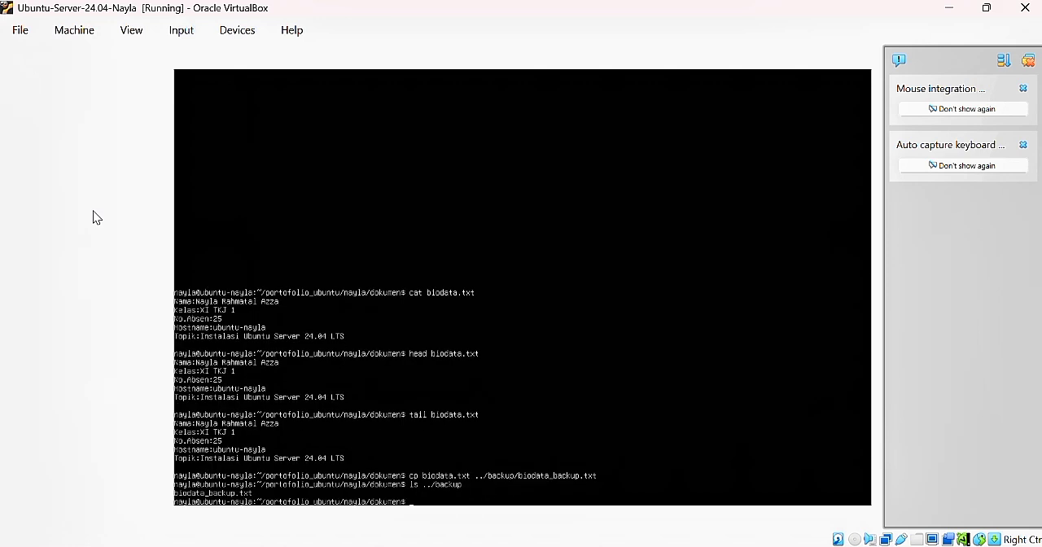
# Rename biodata.txt to identitas_siswa.txt with mv and list the dokumen directory with ls -la
pyautogui.write('mv biodata')
pyautogui.write('.txt ideb')
pyautogui.press('BackSpace')
pyautogui.write('entitas_siswa.txt')
pyautogui.press('Return')
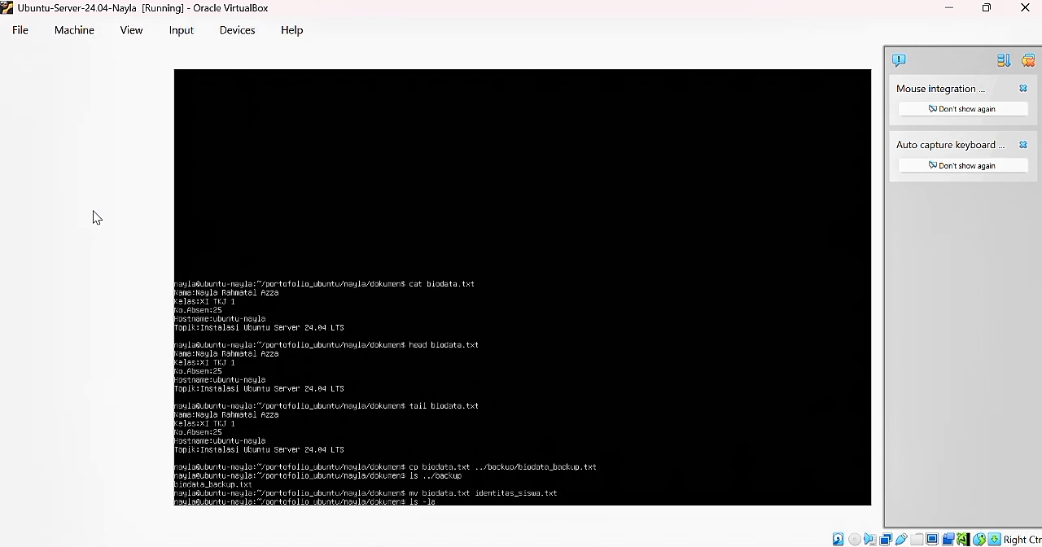
pyautogui.write('ls -la')
pyautogui.press('Return')
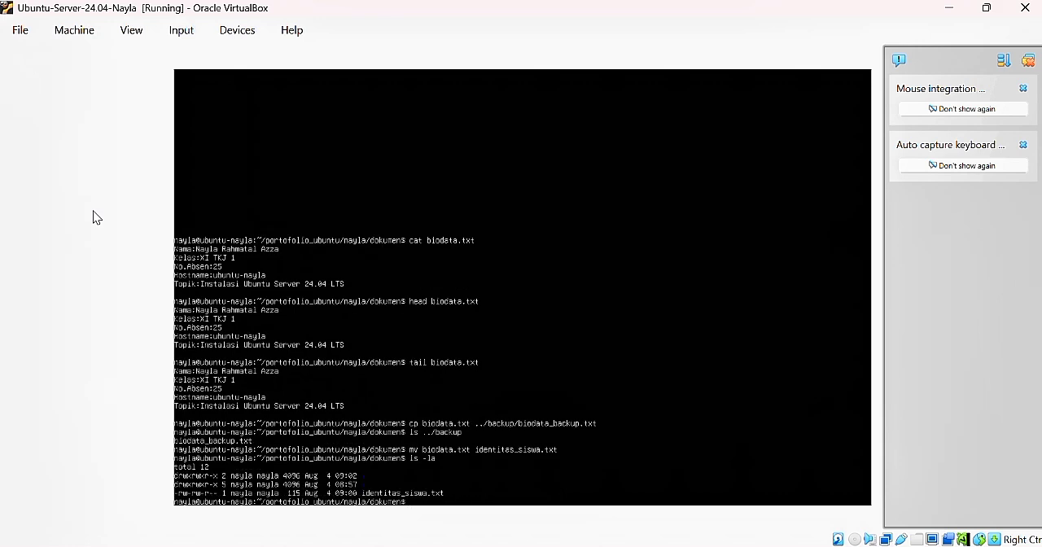
# Create an empty file named file_sementara.txt in the dokumen directory with touch
pyautogui.write('touch filee')
pyautogui.press('BackSpace')
pyautogui.write('_sementara.txt')
pyautogui.press('Return')
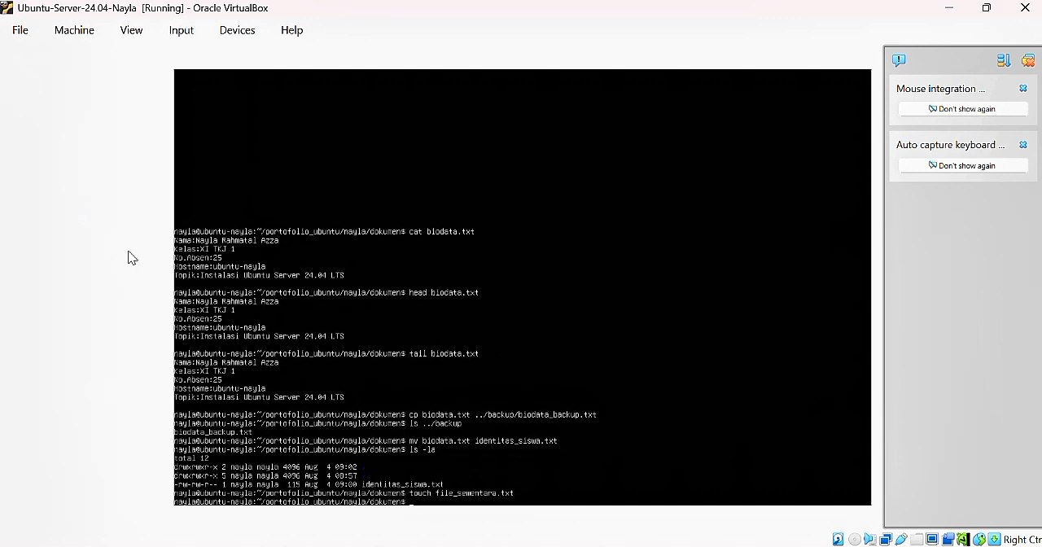
# Delete file_sementara.txt with rm and list the dokumen directory's contents with ls -la
pyautogui.write('rm file_sementara.')
pyautogui.press('Return')
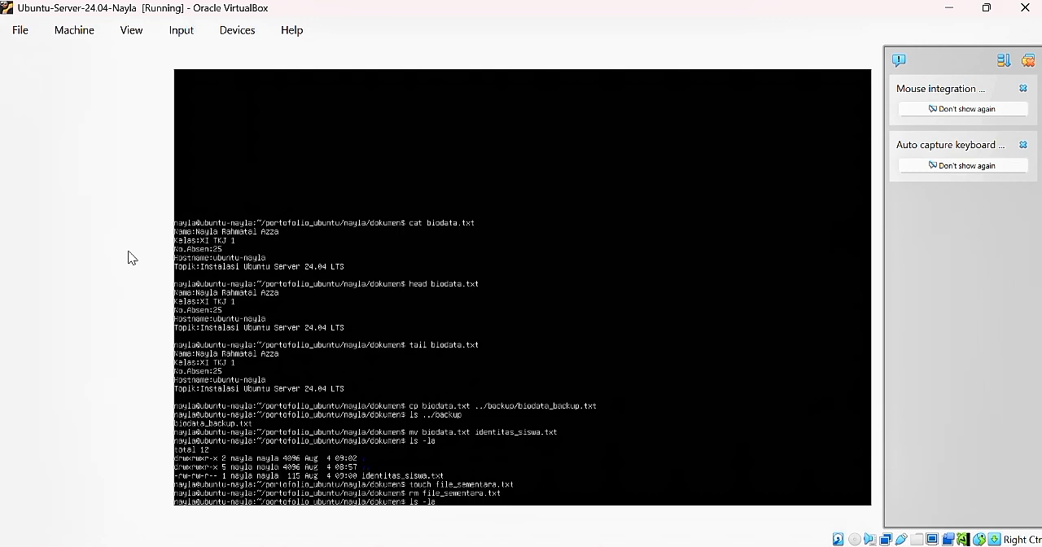
pyautogui.press('Return')
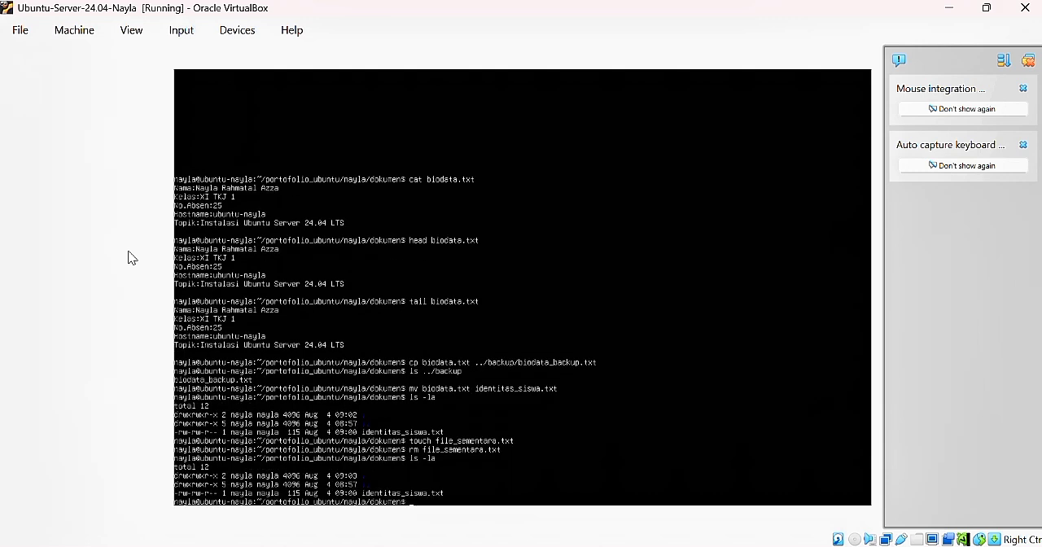
# Show the logged-in user and the machine's host name with whoami and hostname
pyautogui.write('whoami')
pyautogui.press('Return')
pyautogui.write('host')
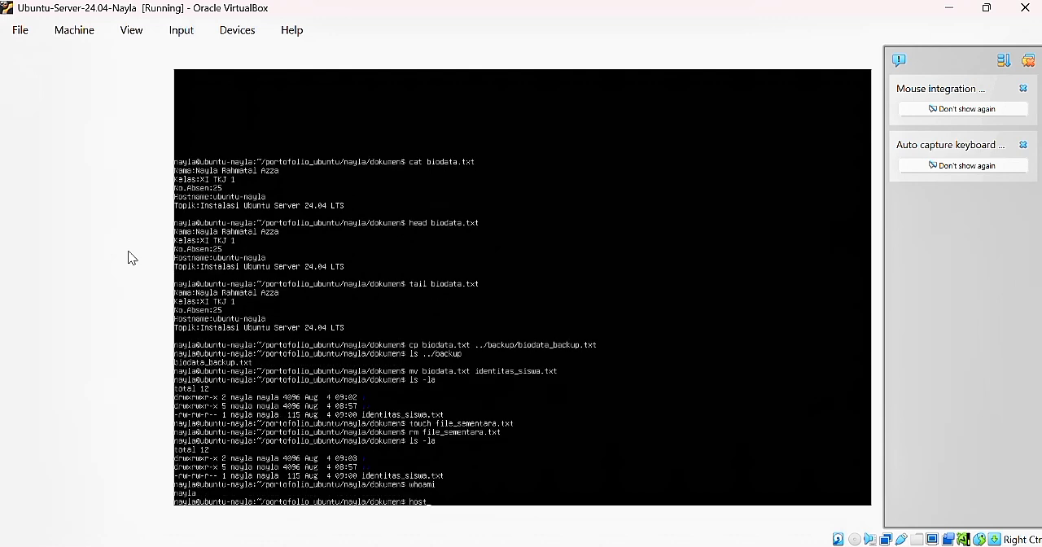
pyautogui.write('name')
pyautogui.press('Return')
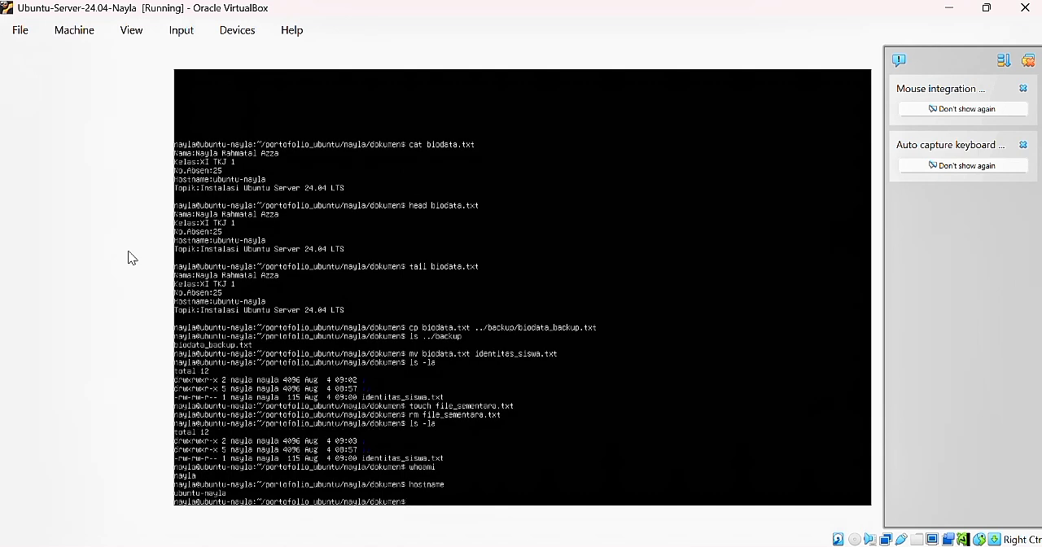
# Display the kernel and system details with uname -a and the network interface addresses with ip a
pyautogui.write('uname -a')
pyautogui.press('Return')
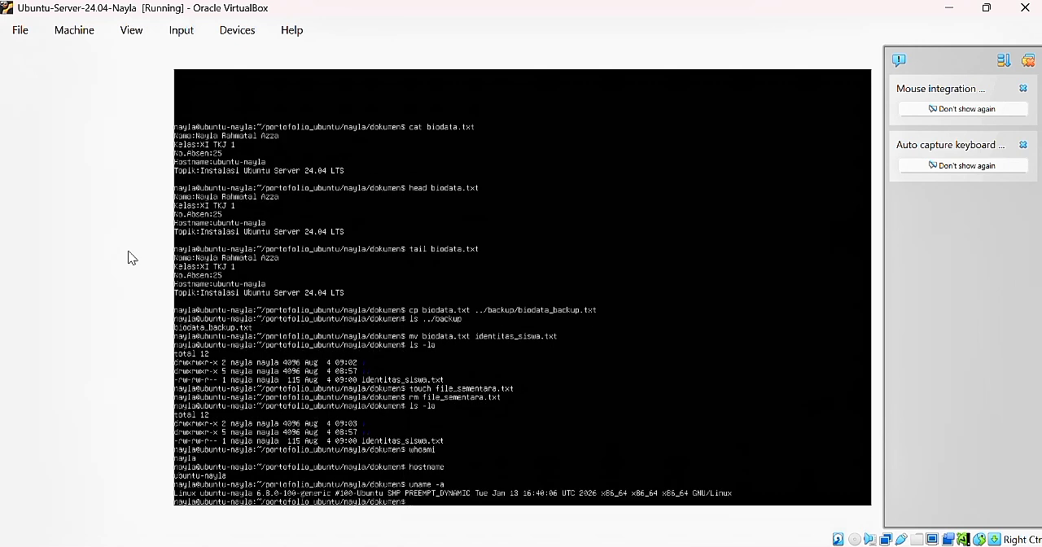
pyautogui.write('lo a')
pyautogui.press('Return')
# Test the internet connection by sending four ping packets to 8.8.8.8 with ping -c 4
pyautogui.write('ping')
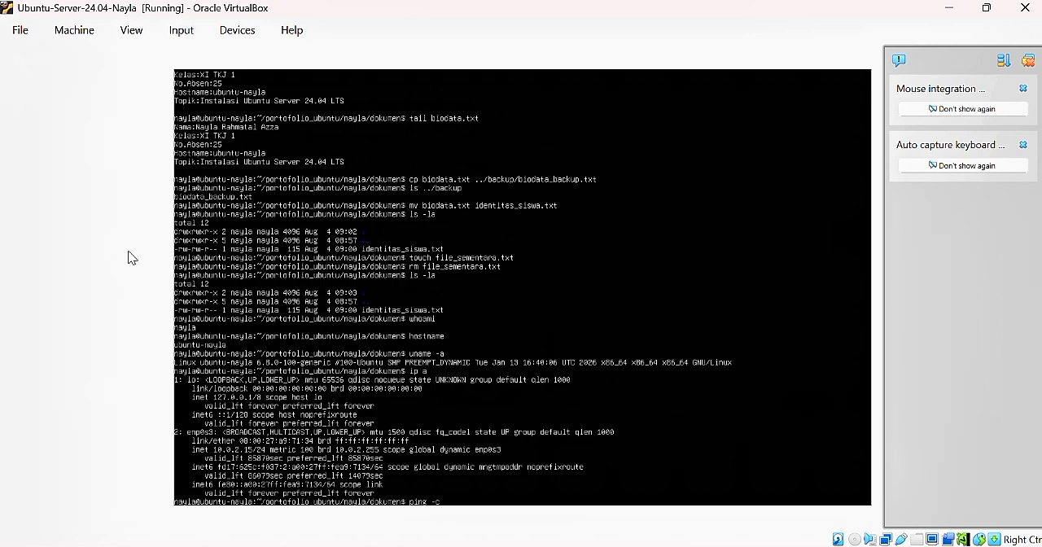
pyautogui.write('-c 4 8.8.8.8')
pyautogui.press('Return')
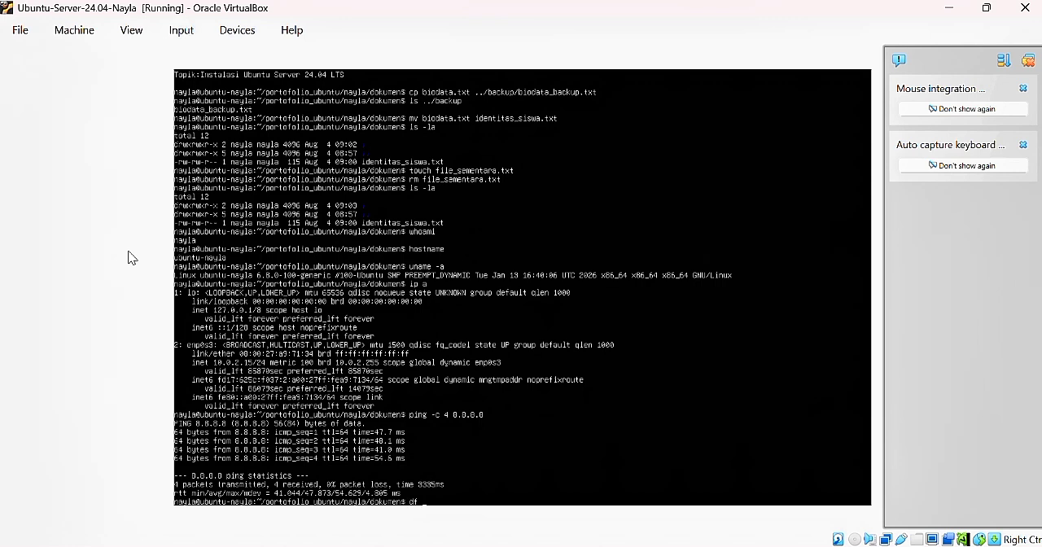
# Check disk space with df -h and memory usage with free -h in human-readable units
pyautogui.press('Return')
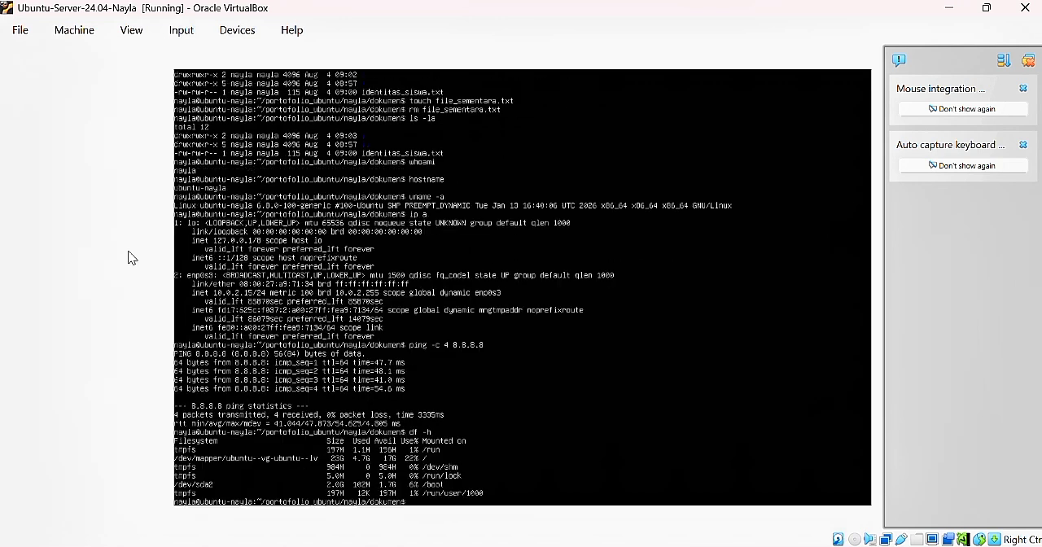
pyautogui.write('free -h')
pyautogui.press('Return')
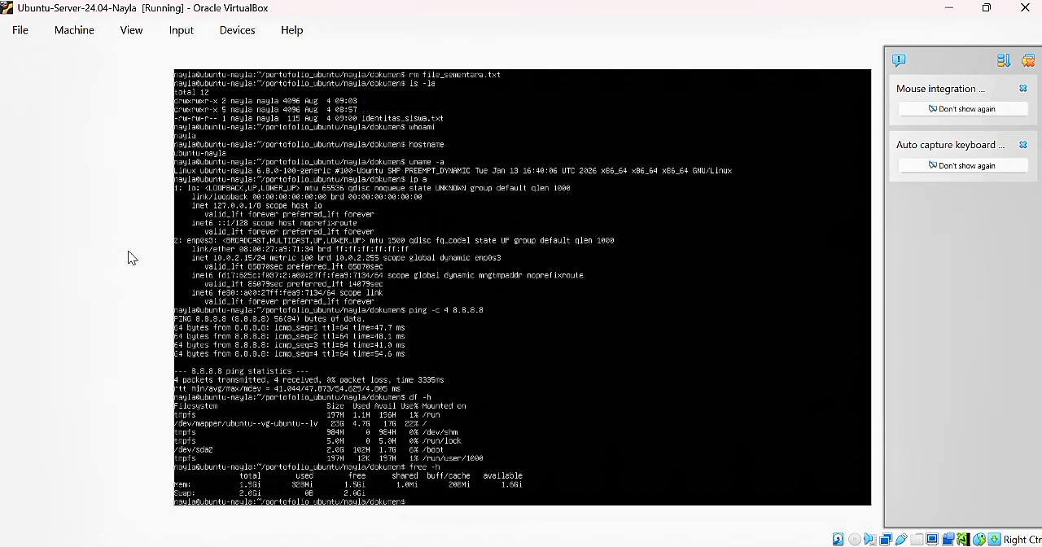
# List all previously entered commands with history
pyautogui.write('history')
pyautogui.press('Return')
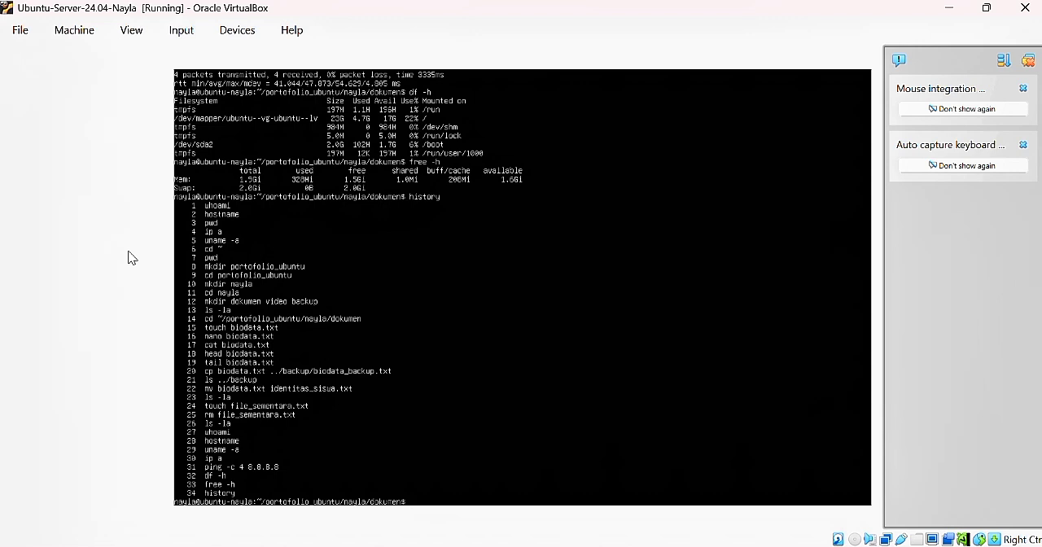
# View the manual page of the ls command, exit it, and display the built-in help with ls --help
pyautogui.write('ma')
pyautogui.press('Return')
pyautogui.press('q')
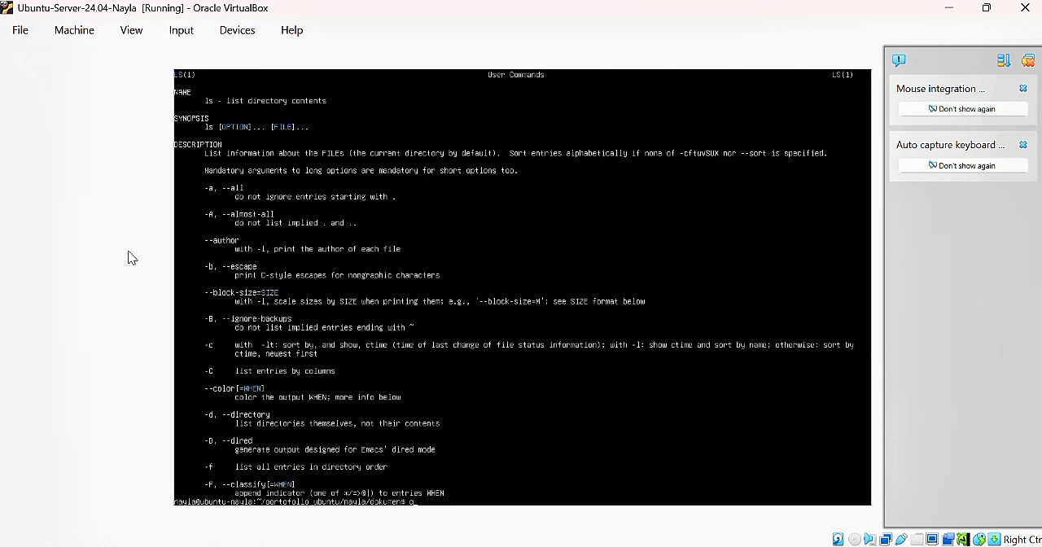
pyautogui.press('Return')
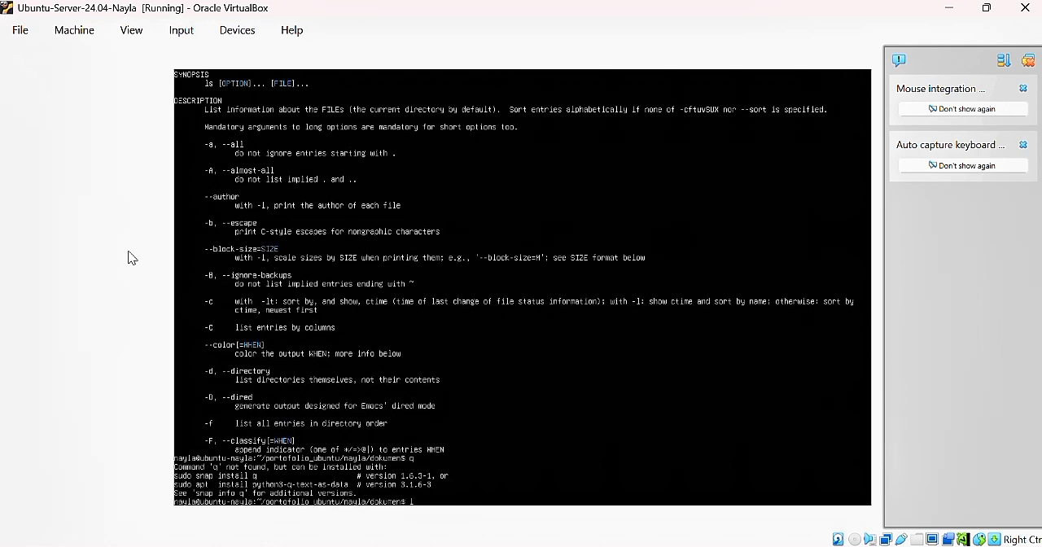
pyautogui.write('ls --help')
pyautogui.press('Return')
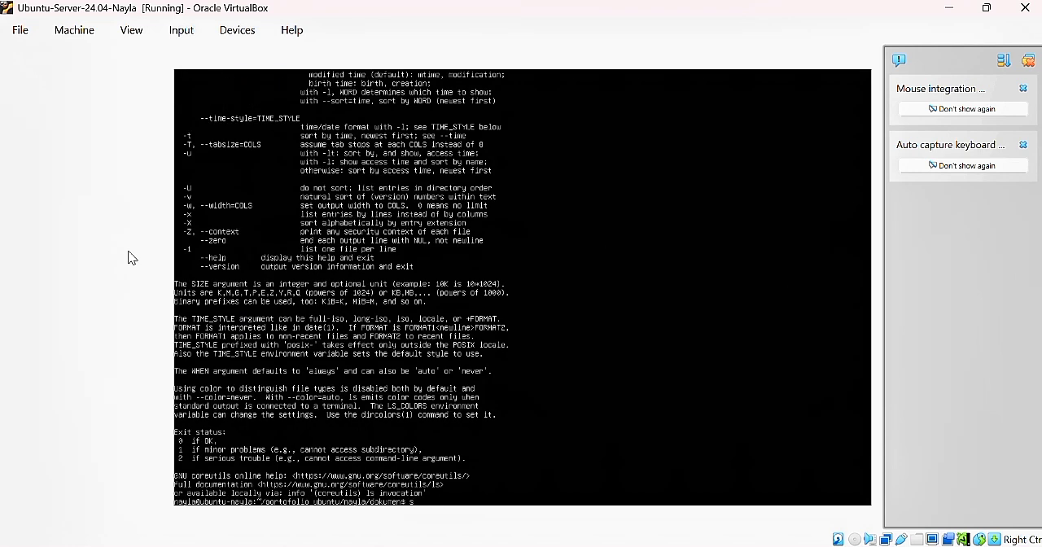
# Refresh the package lists with sudo apt update, entering the account's sudo password
pyautogui.write('sudo apt update')
pyautogui.press('Return')
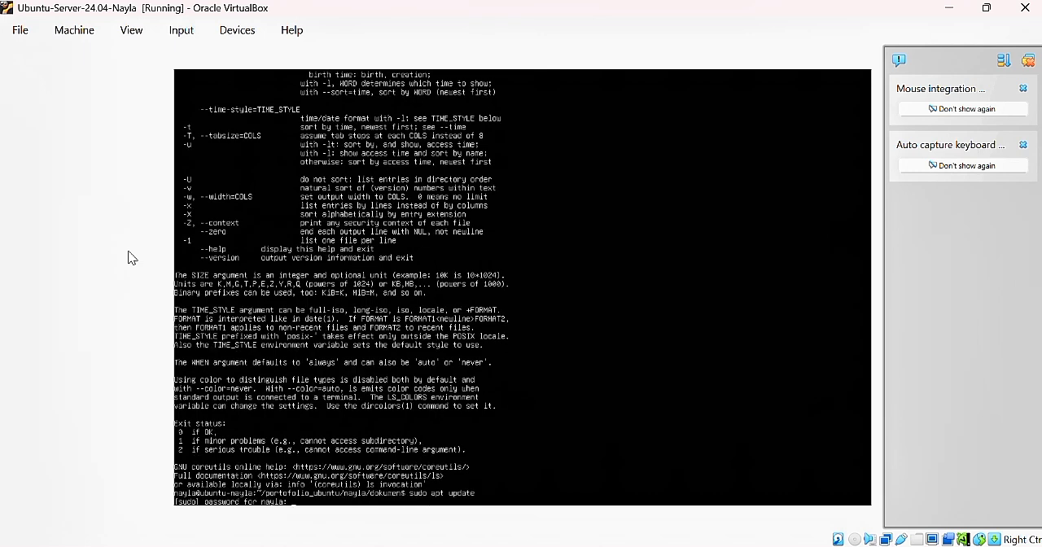
pyautogui.press('Return')
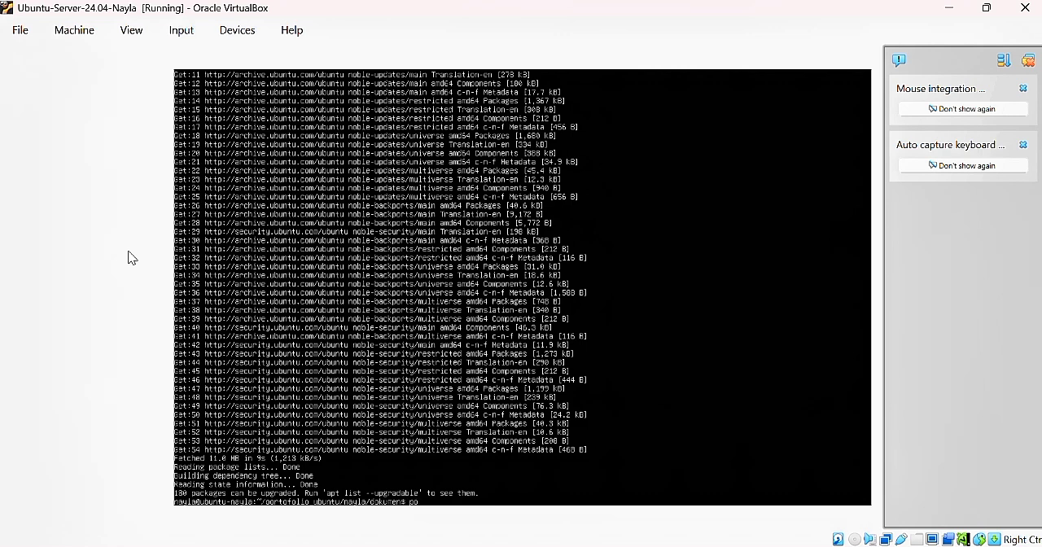
# Shut down the Ubuntu Server virtual machine with the poweroff command
pyautogui.write('weroff')
pyautogui.press('Return')
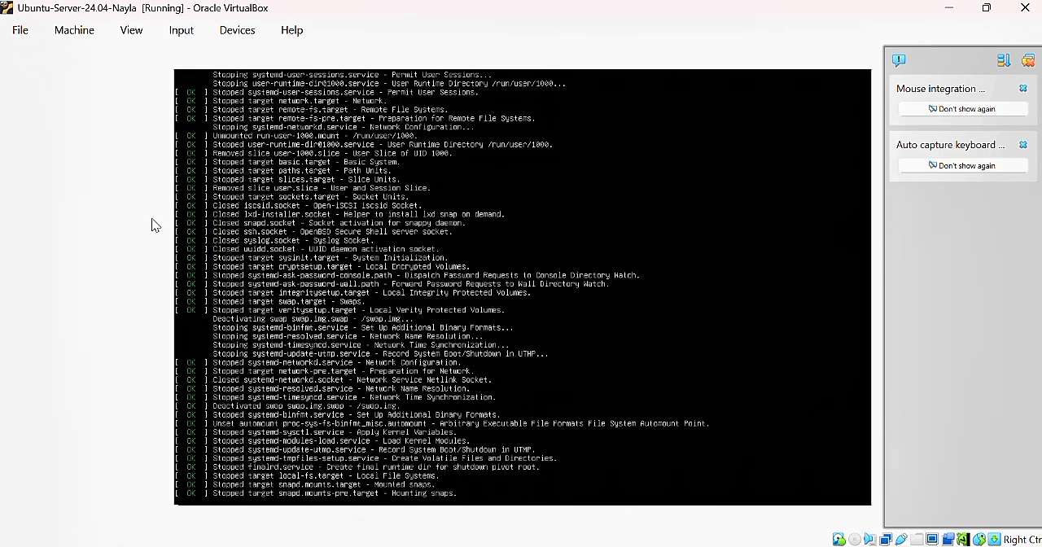